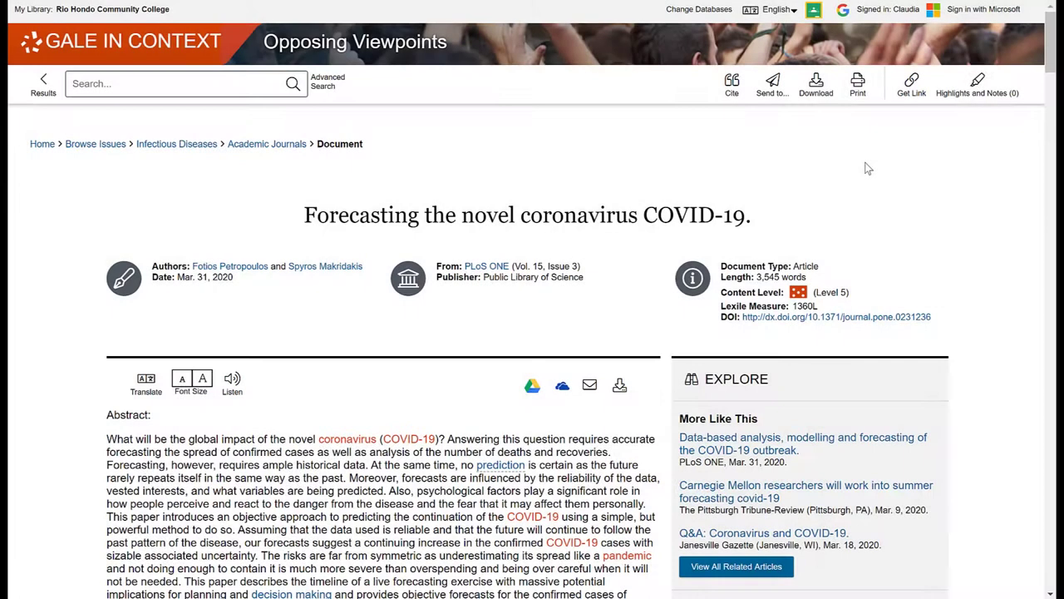
# Step: Display the link for getting back to the COVID-19 forecasting article and close it again
pyautogui.click(911, 93)
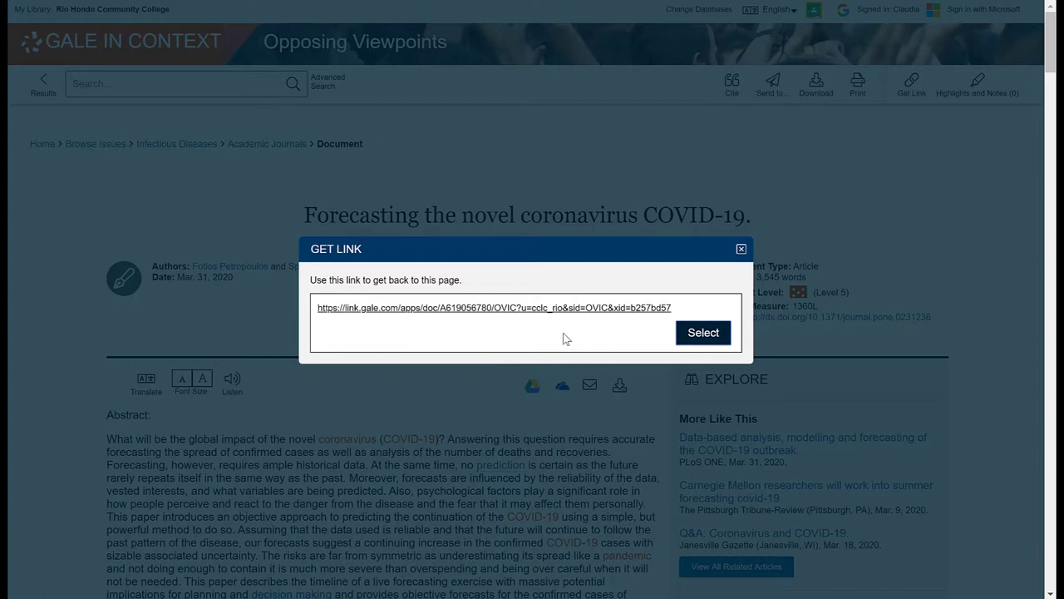
pyautogui.click(742, 251)
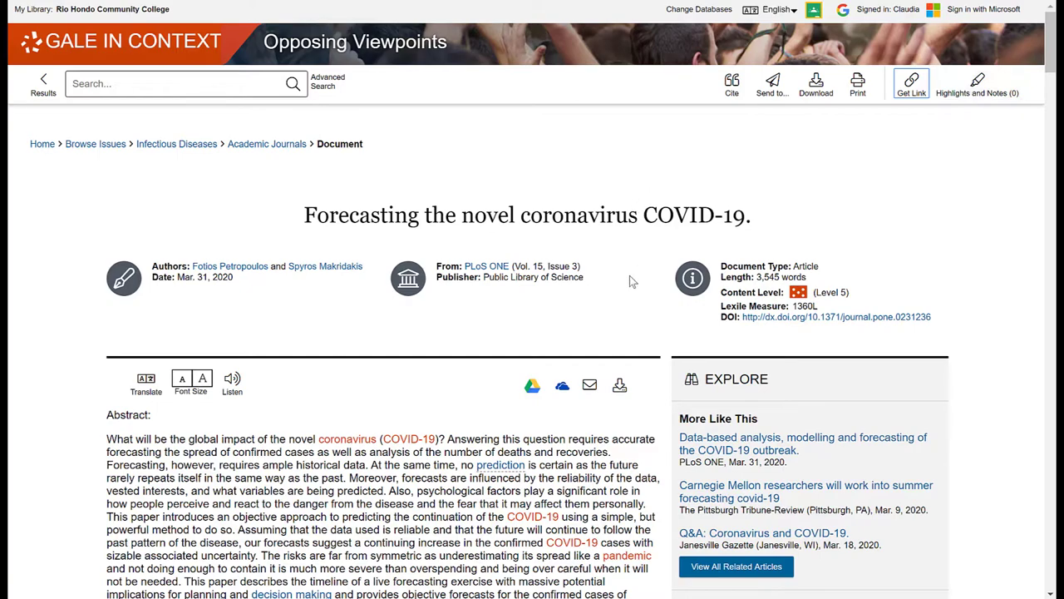
# Step: Highlight in green the Introduction passage from "SARS killed a total of 774" through "5.8 thousand deaths until now"
pyautogui.scroll(-5, 630, 281)
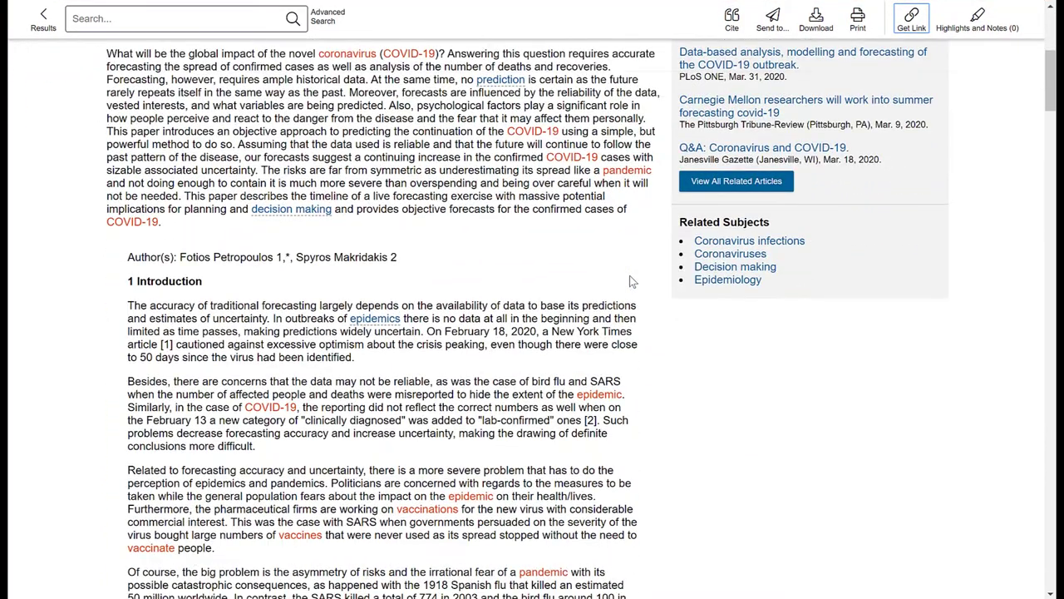
pyautogui.scroll(-3, 629, 282)
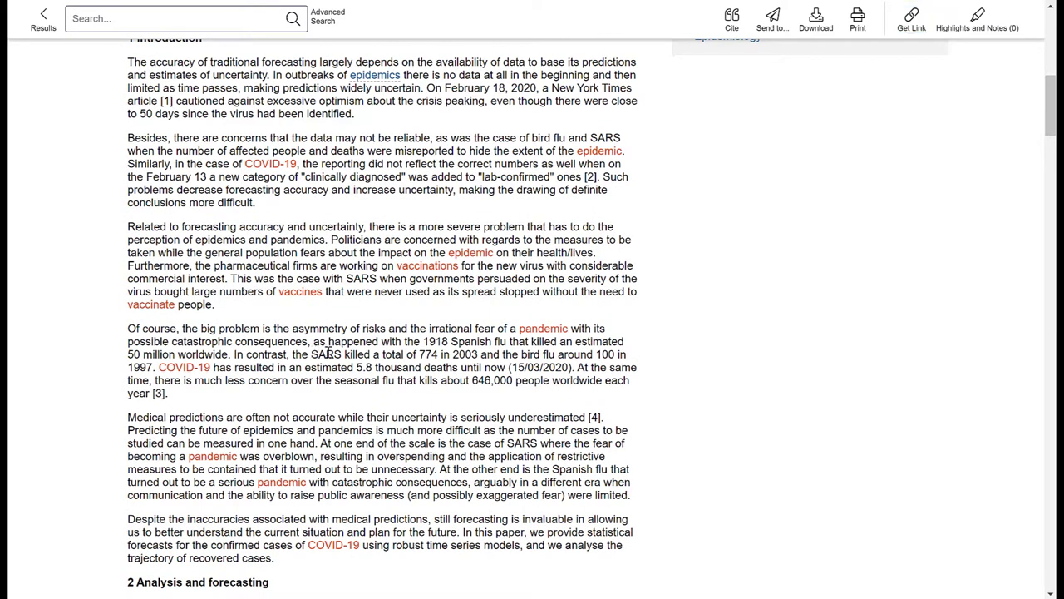
pyautogui.moveTo(312, 354); pyautogui.dragTo(506, 366)
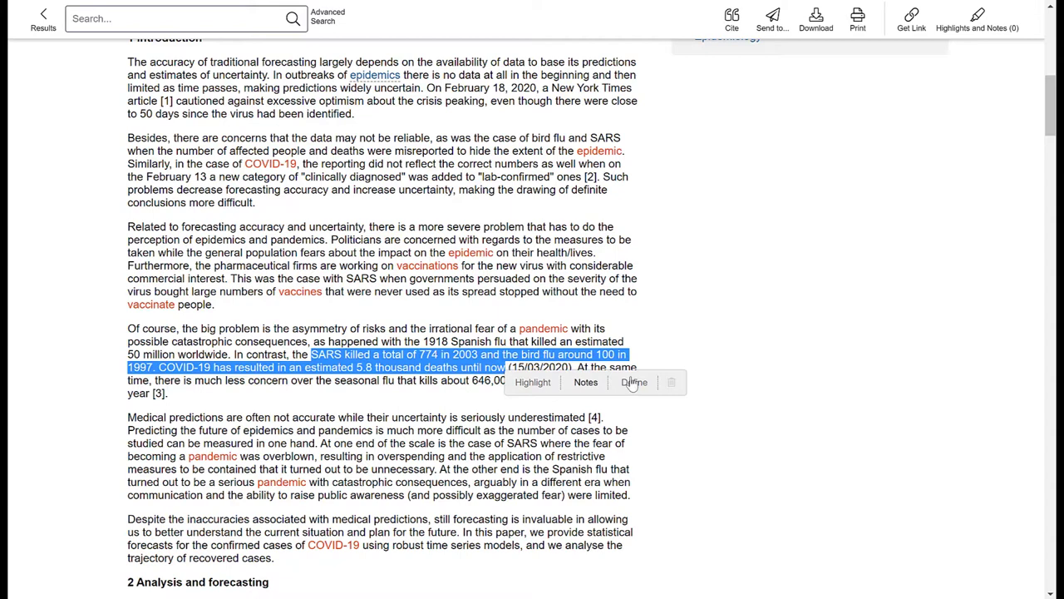
pyautogui.click(534, 384)
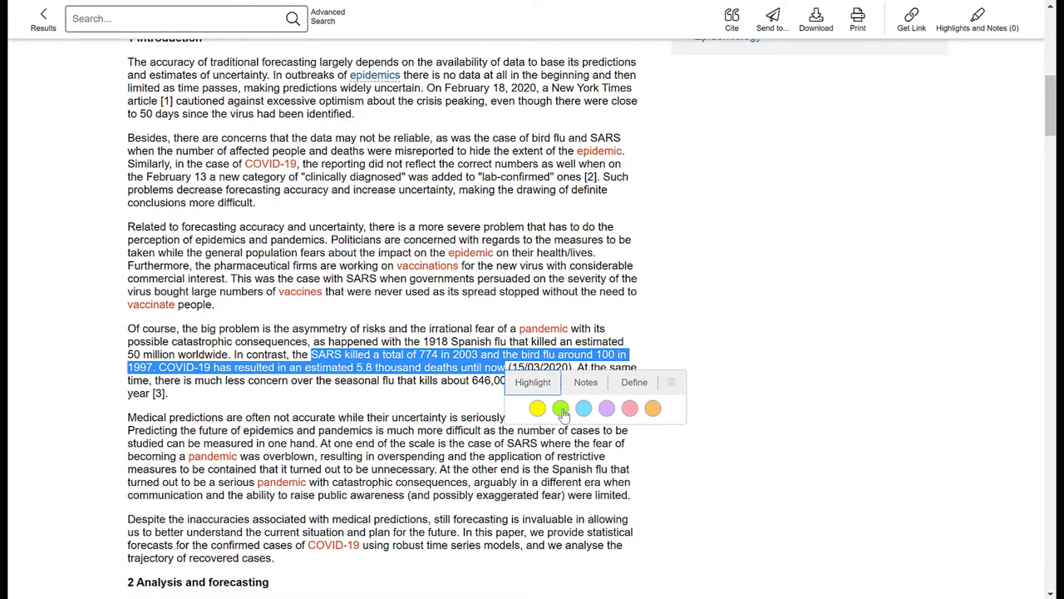
pyautogui.click(561, 409)
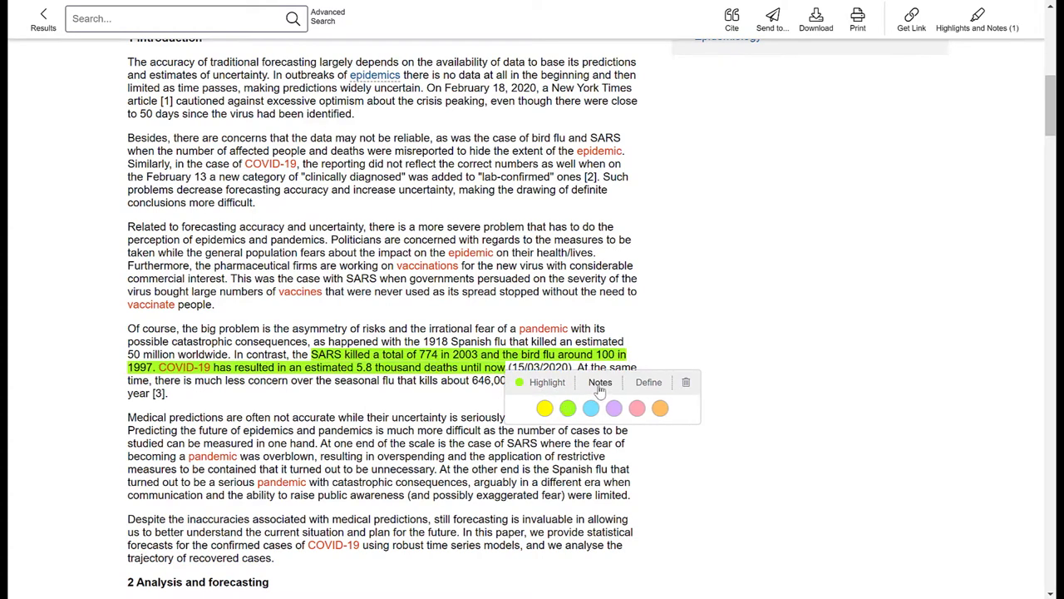
# Step: Attach the note "This is important. Make note of it in essay!" to the green highlight and save it
pyautogui.click(599, 387)
pyautogui.click(583, 415)
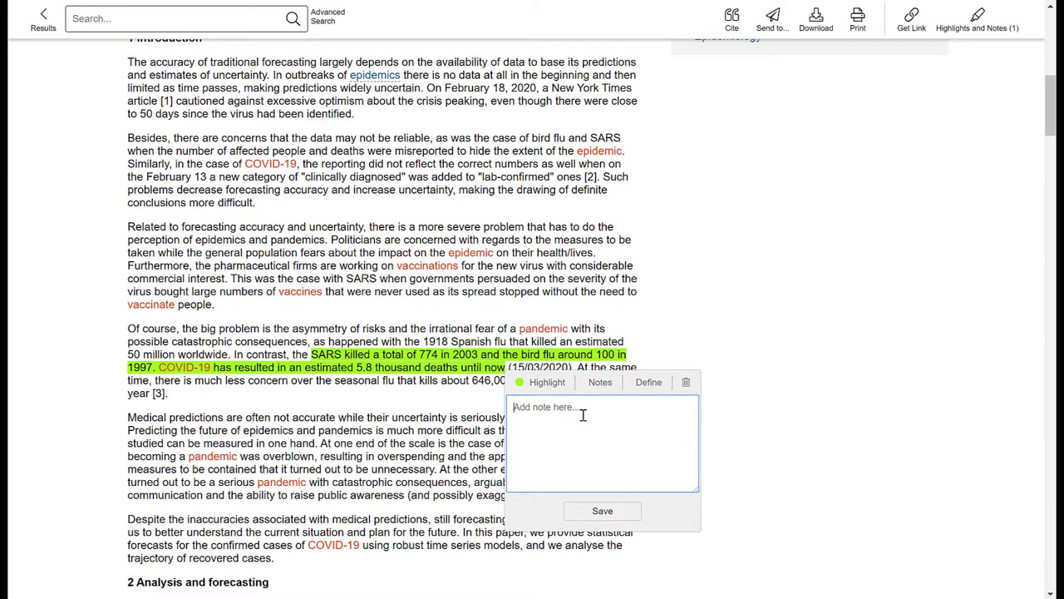
pyautogui.write('This is ')
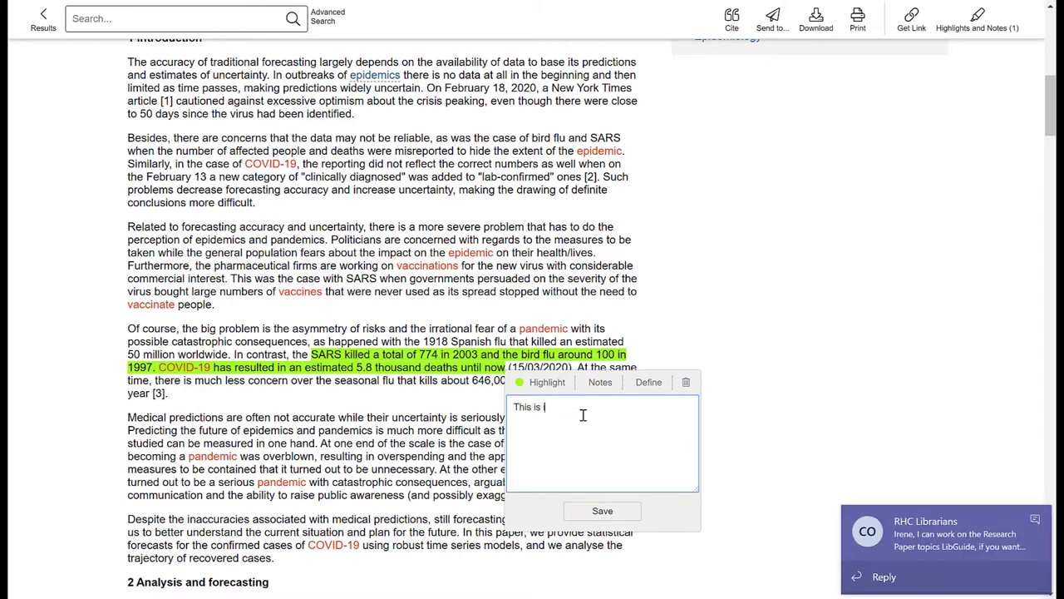
pyautogui.write('important. Make note of it in essay!')
pyautogui.click(649, 383)
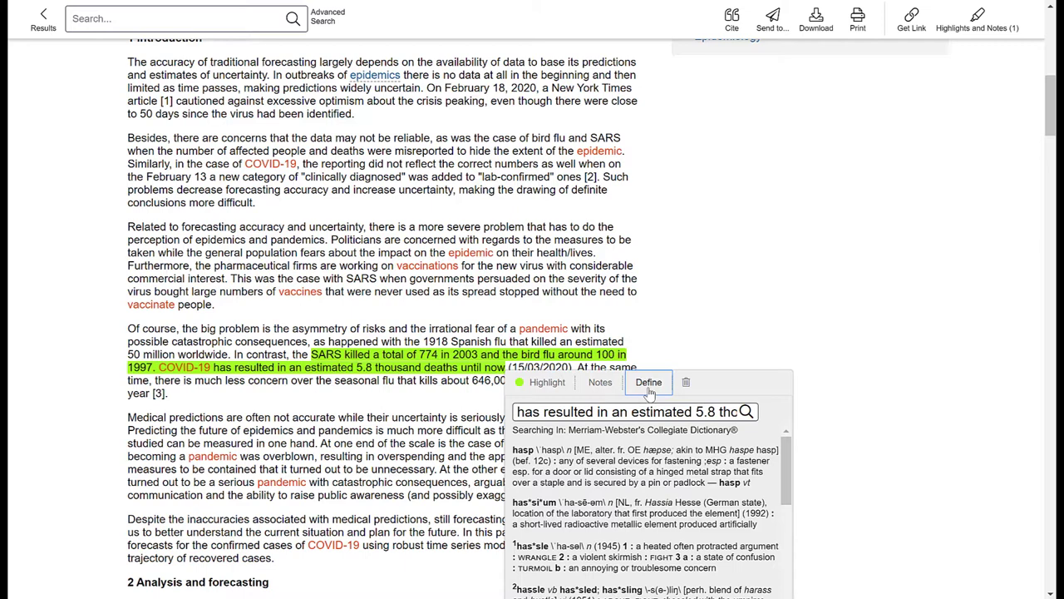
pyautogui.click(602, 384)
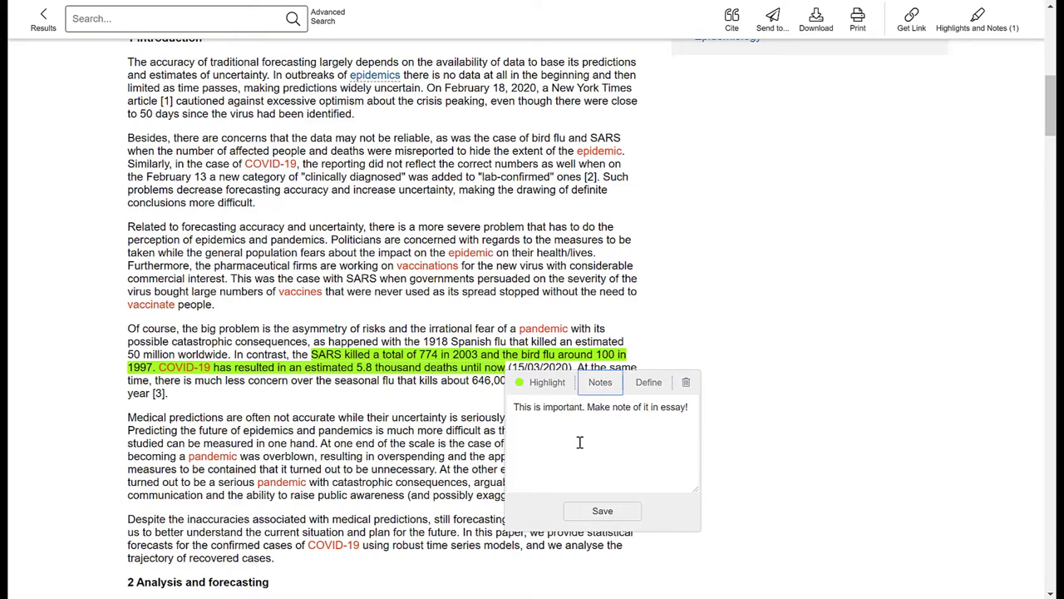
pyautogui.click(602, 511)
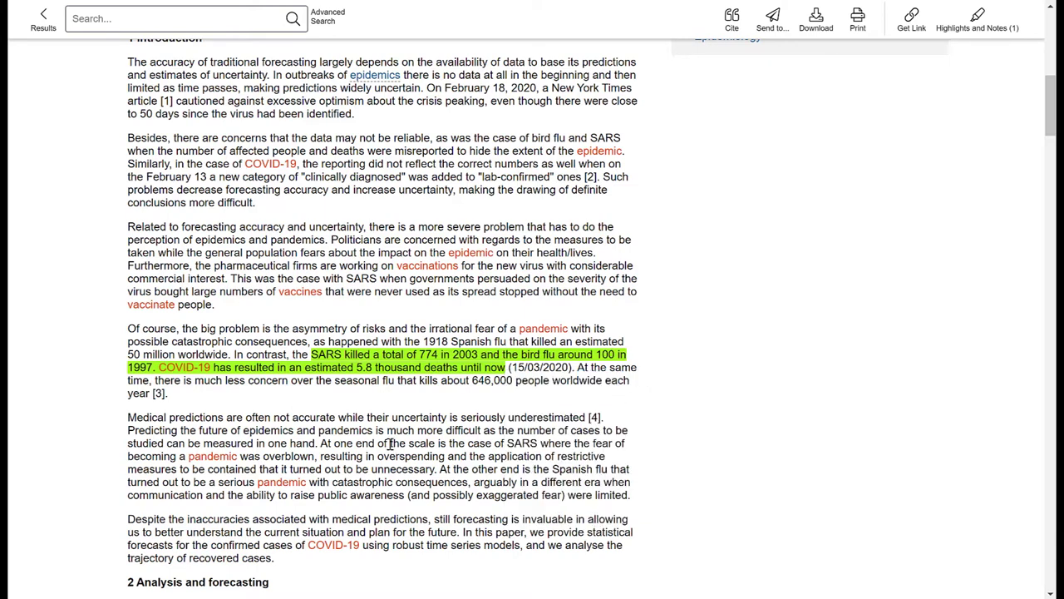
# Step: Highlight in blue "the scale is the case of SARS" through "turned out to be unnecessary" and save the note "Use this!" on it
pyautogui.moveTo(391, 444); pyautogui.dragTo(435, 472)
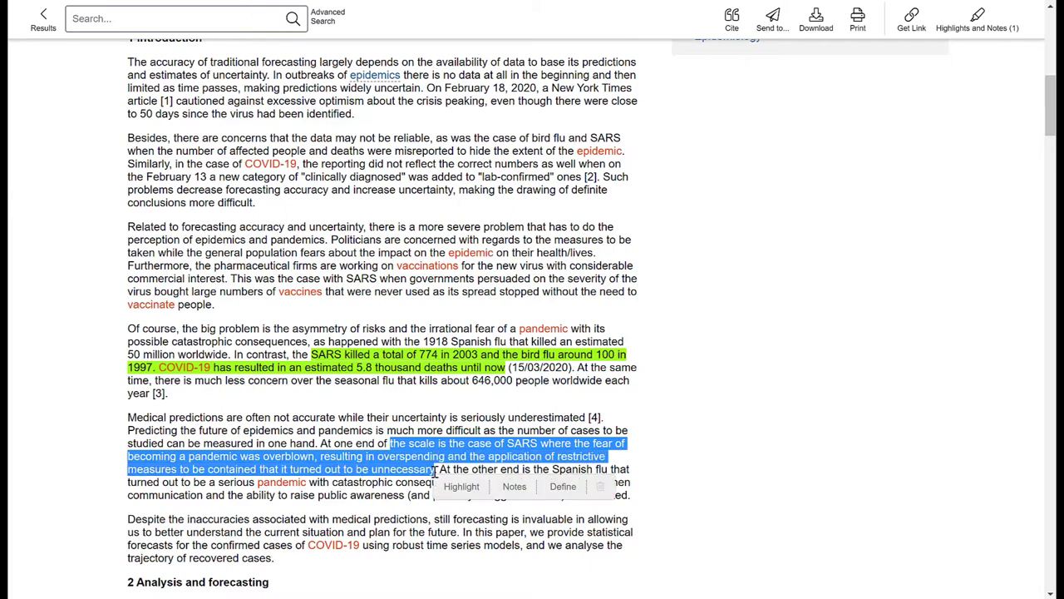
pyautogui.click(476, 484)
pyautogui.click(517, 513)
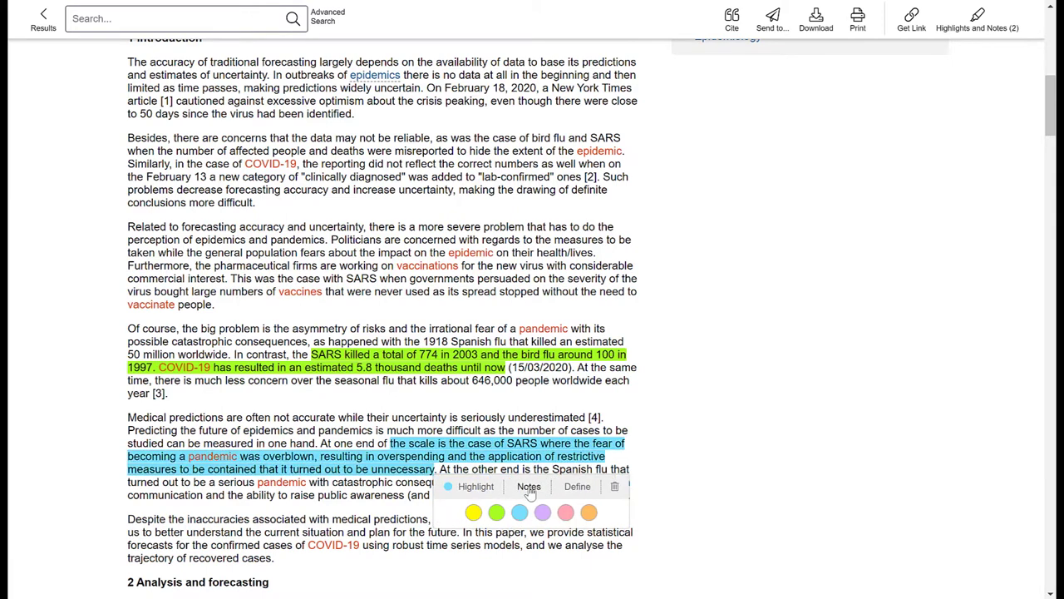
pyautogui.click(530, 489)
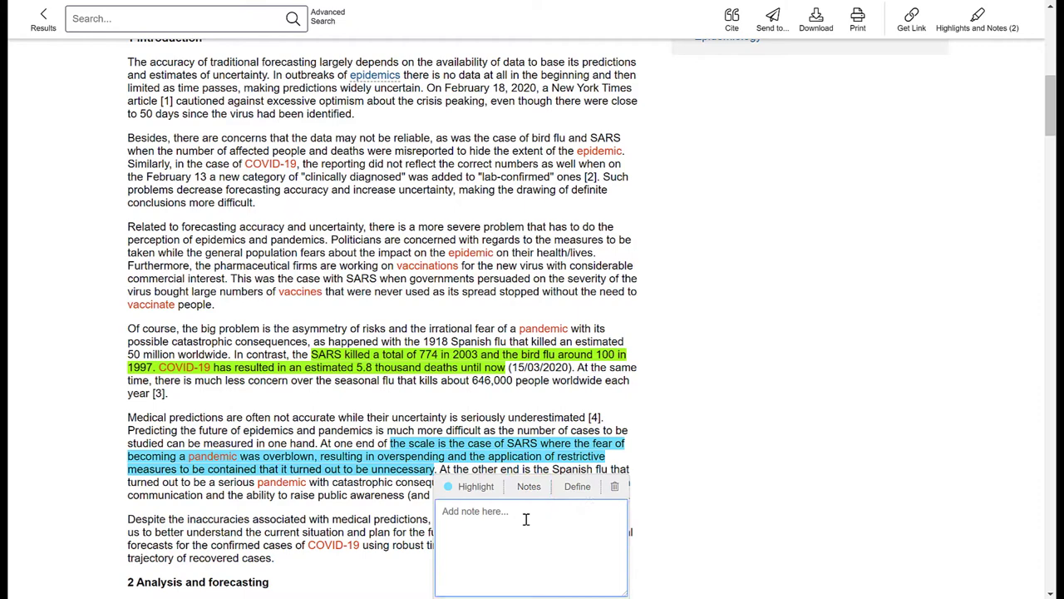
pyautogui.write('Use this!')
pyautogui.scroll(-1, 549, 524)
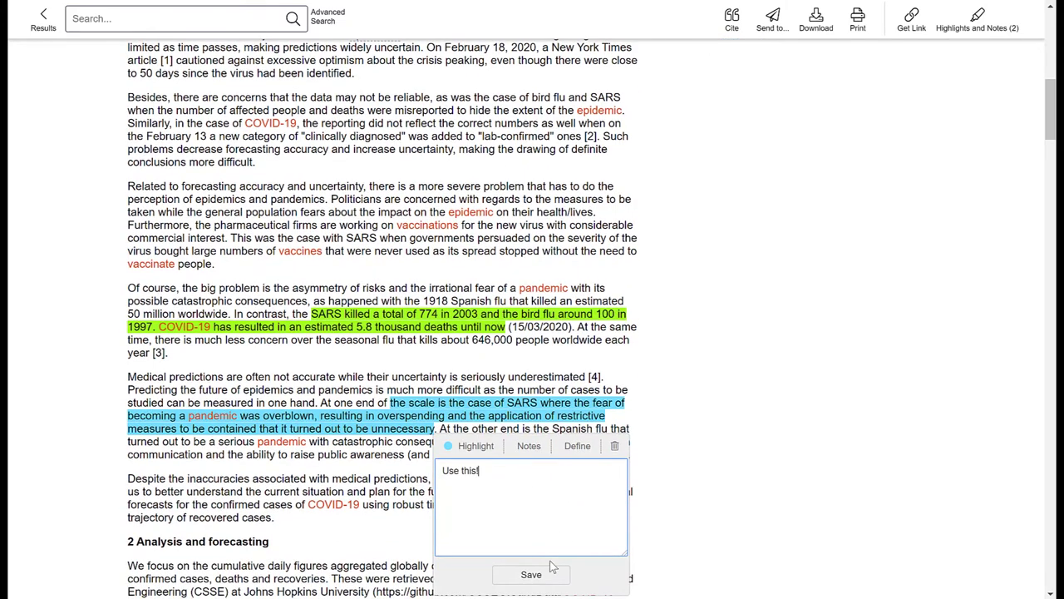
pyautogui.click(547, 573)
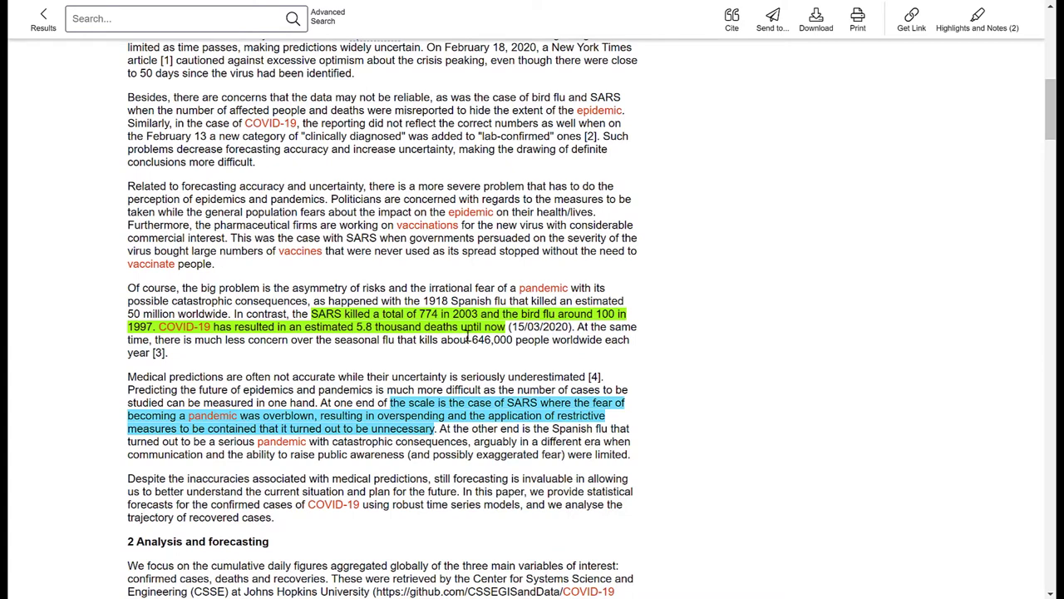
# Step: Look up the definition of "vaccinations" in the article and save the dictionary's "vaccination" entry as a note on that word
pyautogui.doubleClick(427, 225)
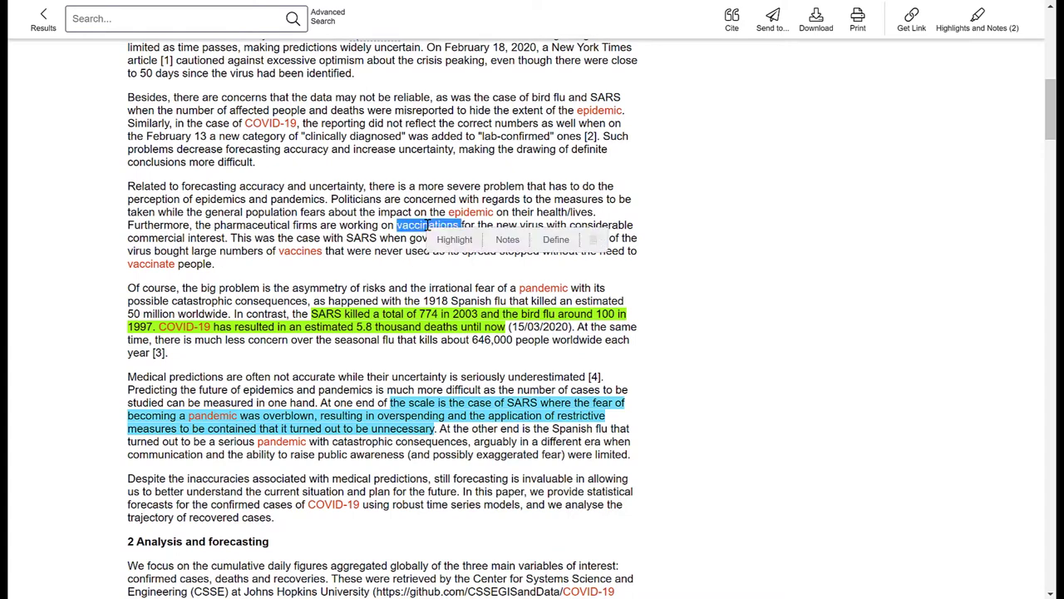
pyautogui.click(552, 240)
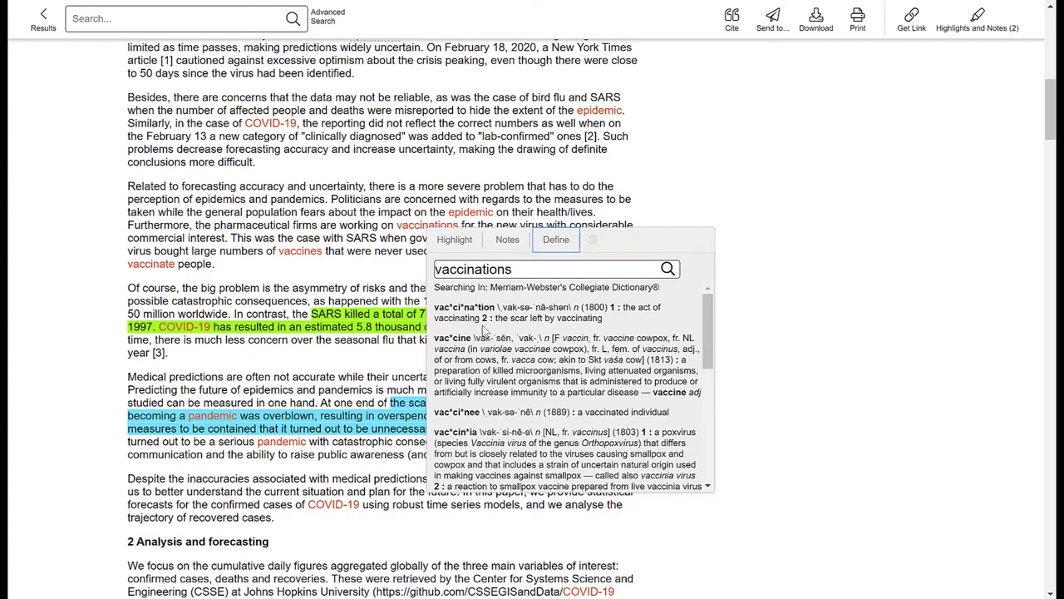
pyautogui.moveTo(607, 323); pyautogui.dragTo(433, 312)
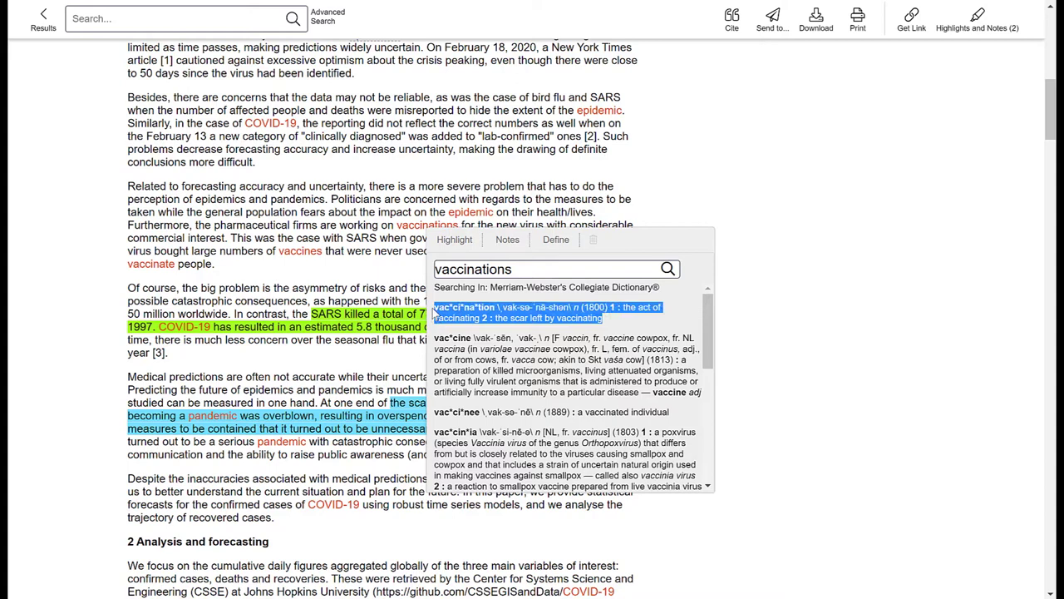
pyautogui.click(507, 239)
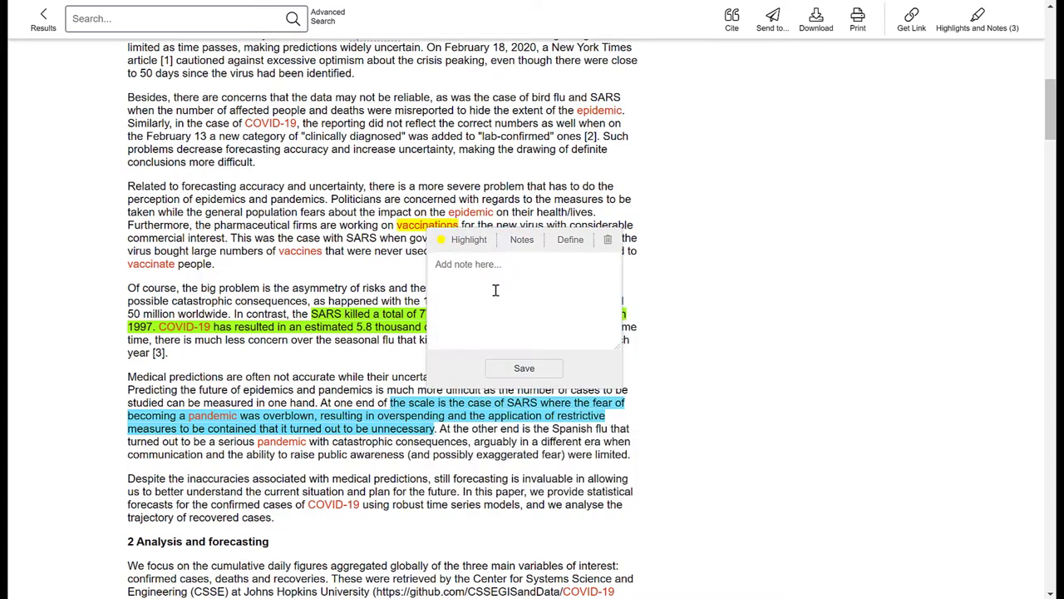
pyautogui.write('vac·ci·na·tion \\ vak-sə-ˈnā-shən\\ n (1800) 1 : the act of vaccinating 2 : the scar left by vaccinating')
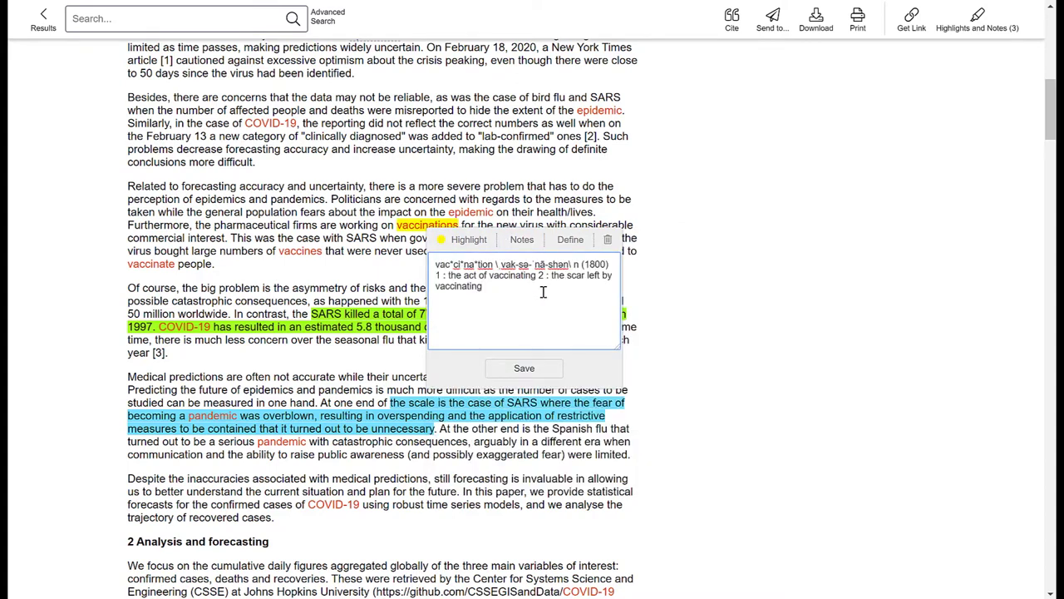
pyautogui.click(524, 368)
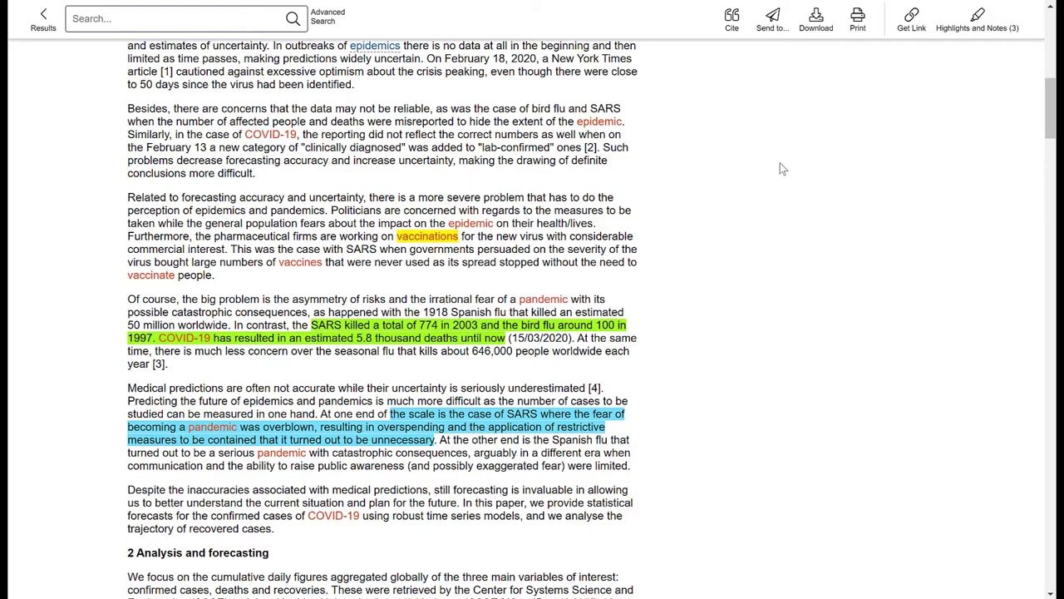
# Step: Open the full Highlights and Notes page and preview its downloadable document, closing the preview again
pyautogui.scroll(1, 638, 236)
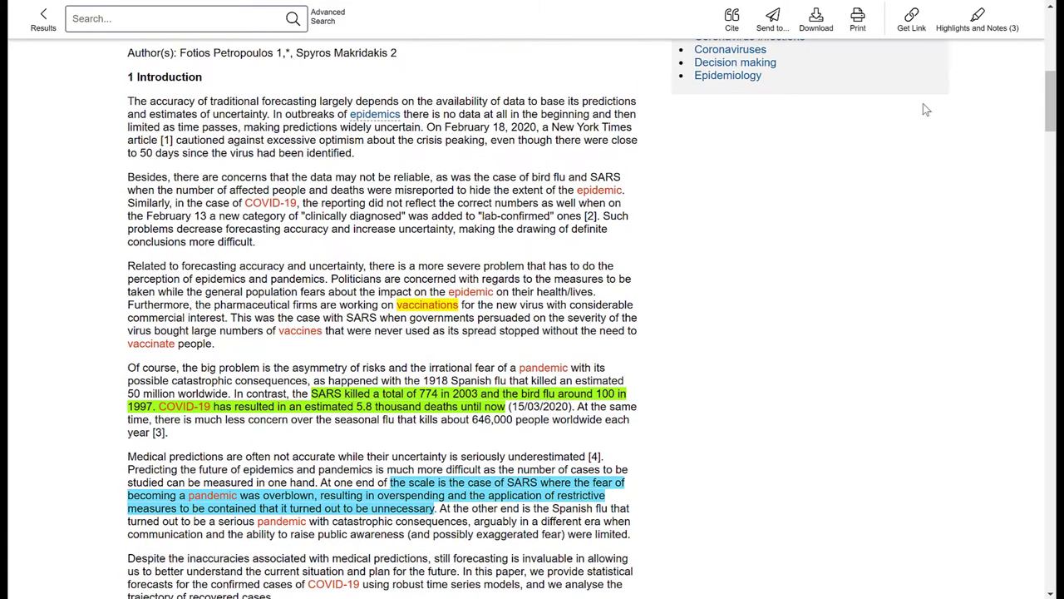
pyautogui.click(981, 27)
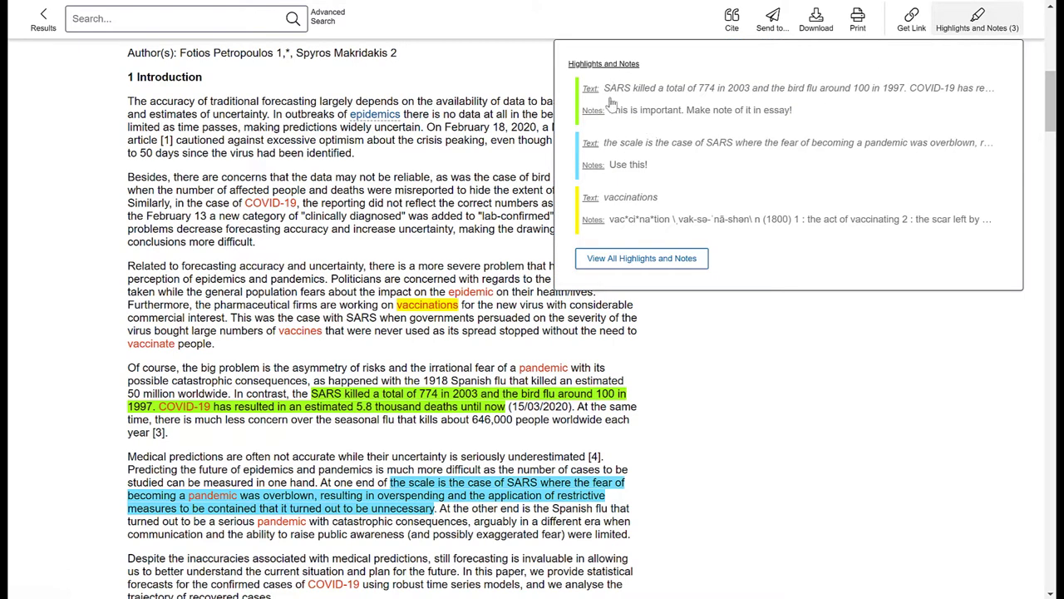
pyautogui.click(615, 259)
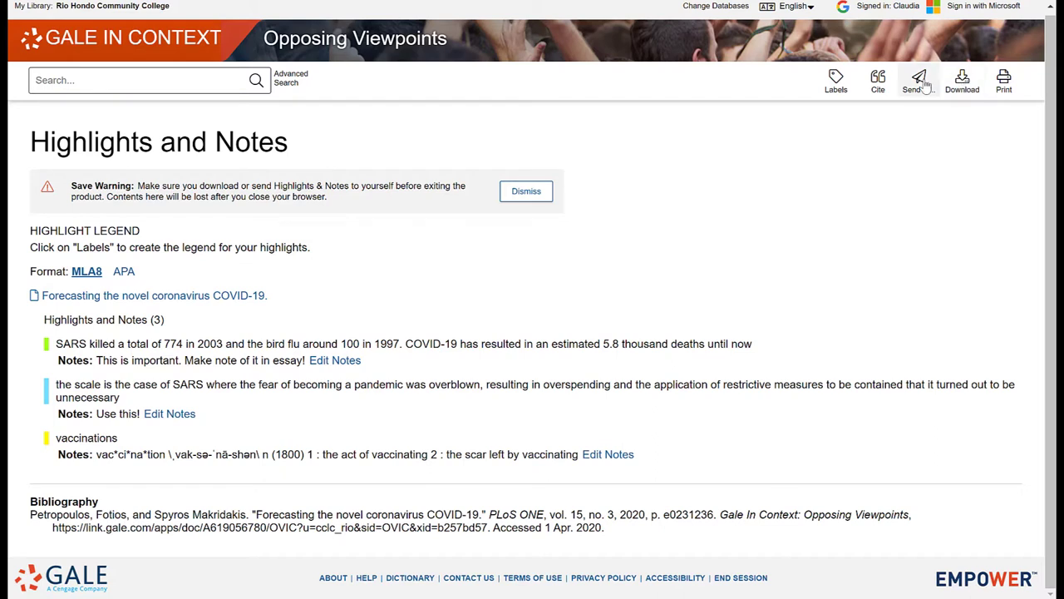
pyautogui.click(962, 80)
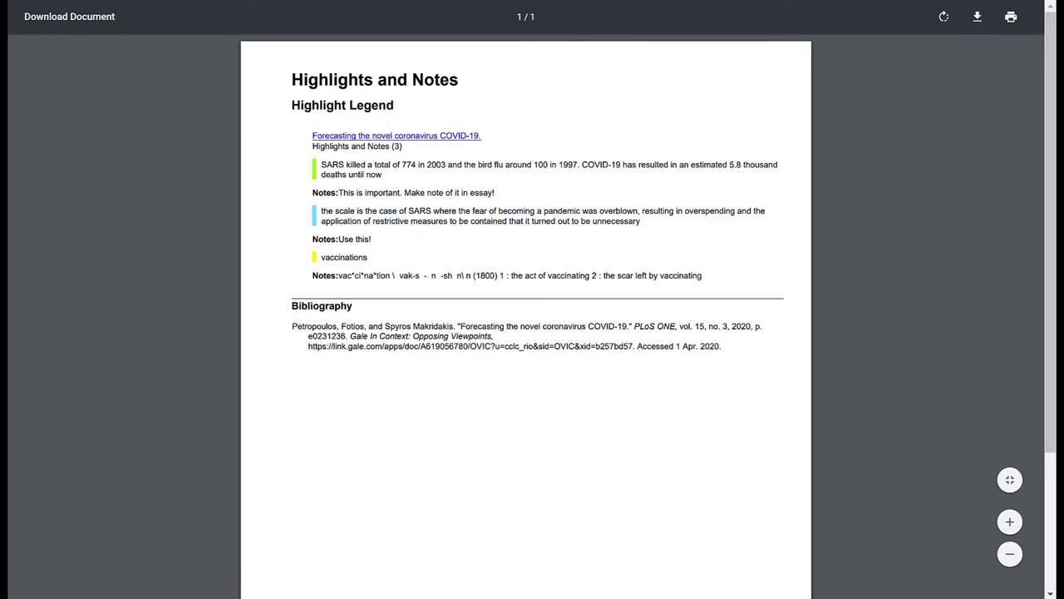
pyautogui.hotkey('ctrl', 'w')
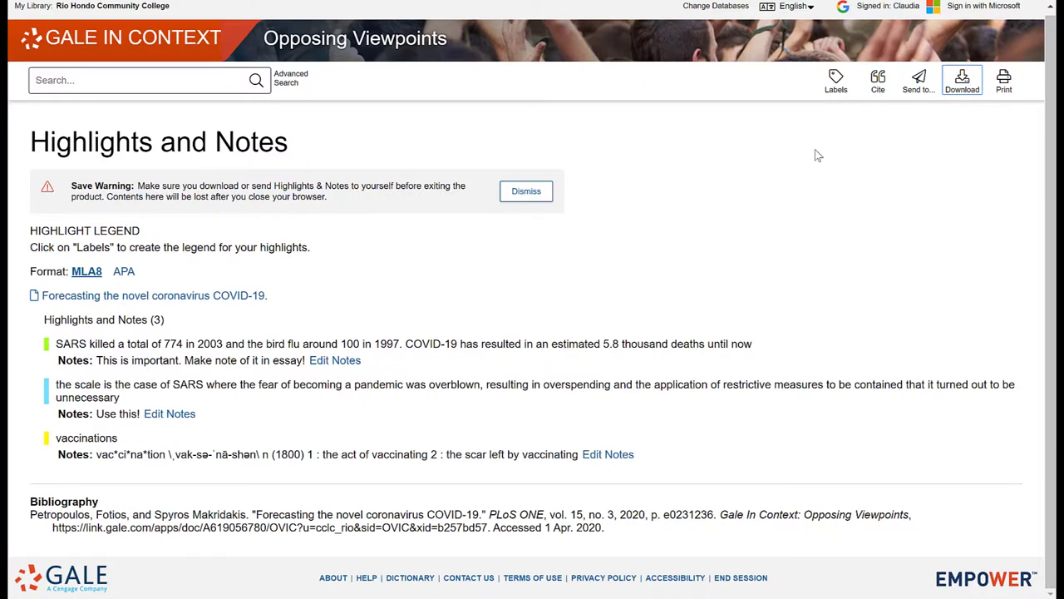
# Step: Send the highlights and notes to Google Drive and dismiss the completion message
pyautogui.click(919, 86)
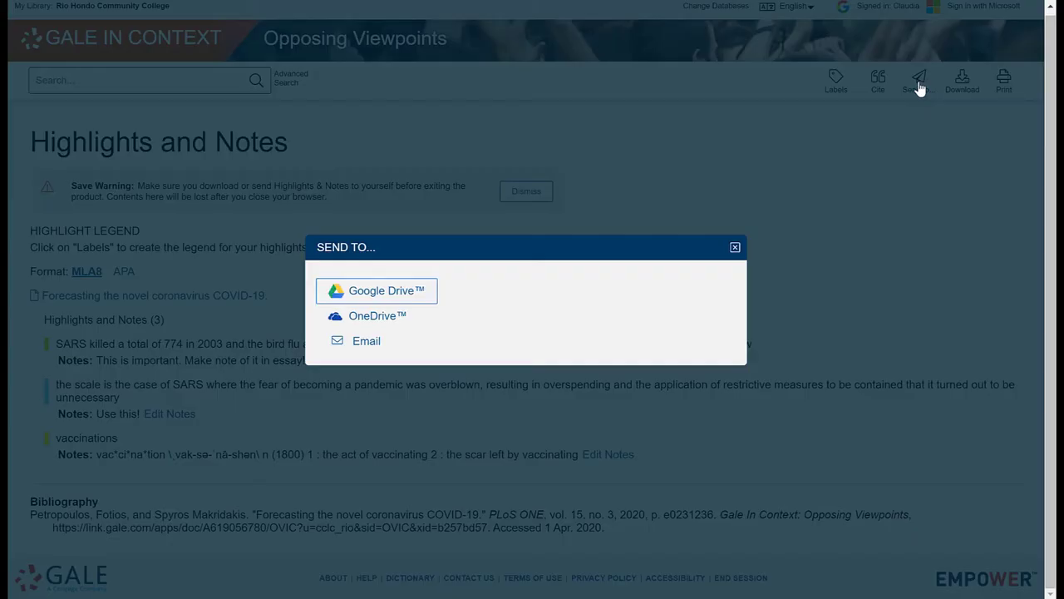
pyautogui.click(387, 291)
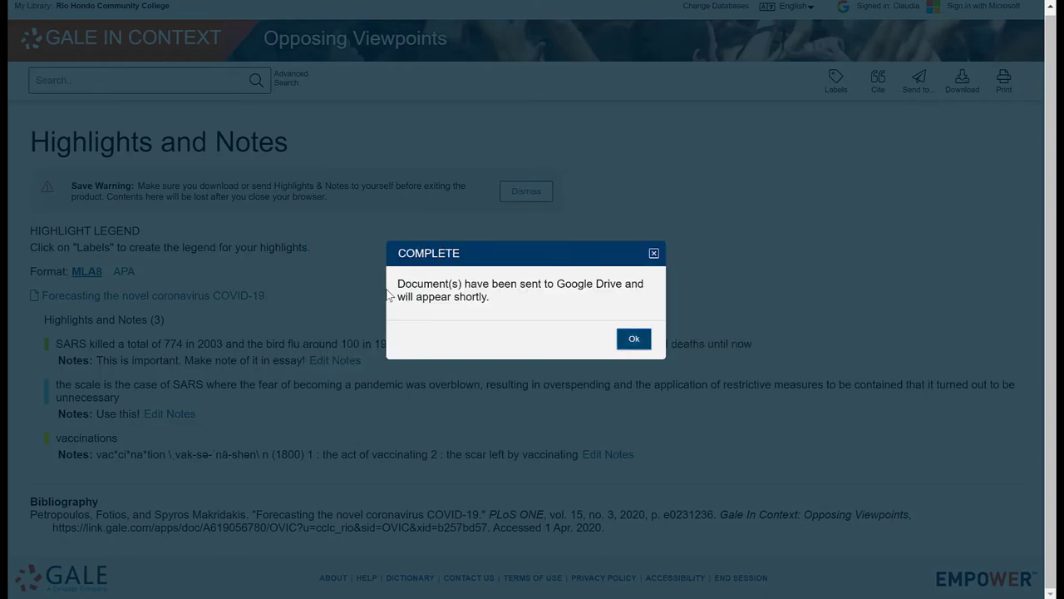
pyautogui.click(634, 339)
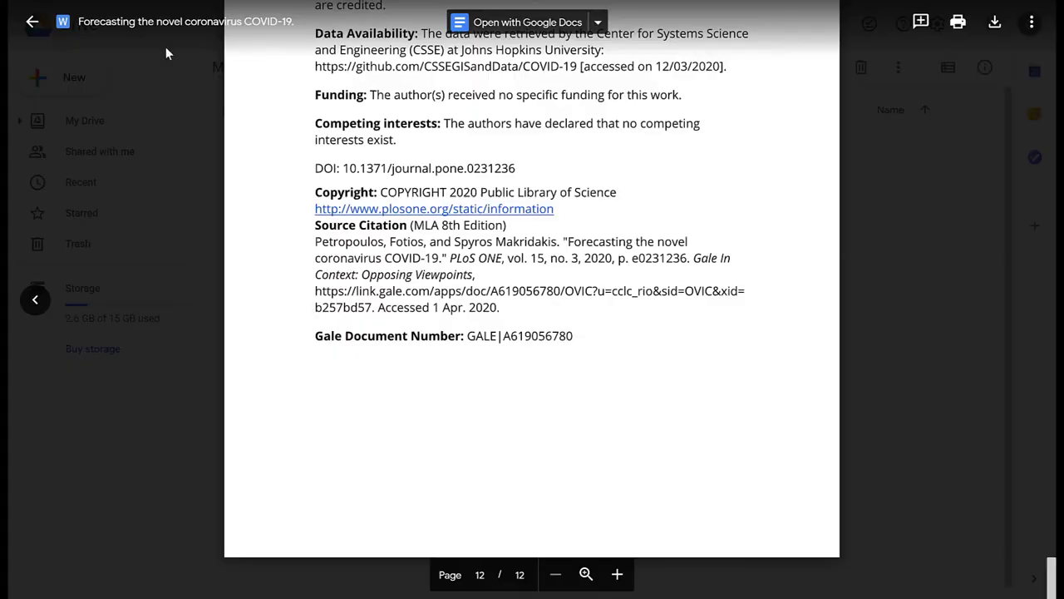
# Step: In Google Drive's Gale In Context Opposing Viewpoints folder, open Highlighted Articles-04-01-2020 and review its highlights, notes and bibliography
pyautogui.click(32, 22)
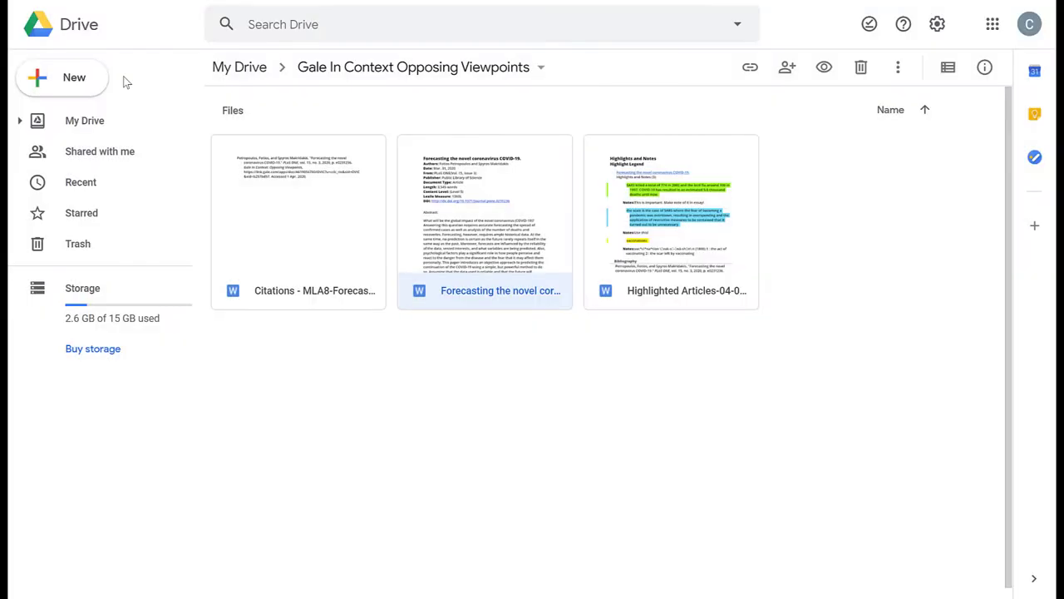
pyautogui.doubleClick(679, 282)
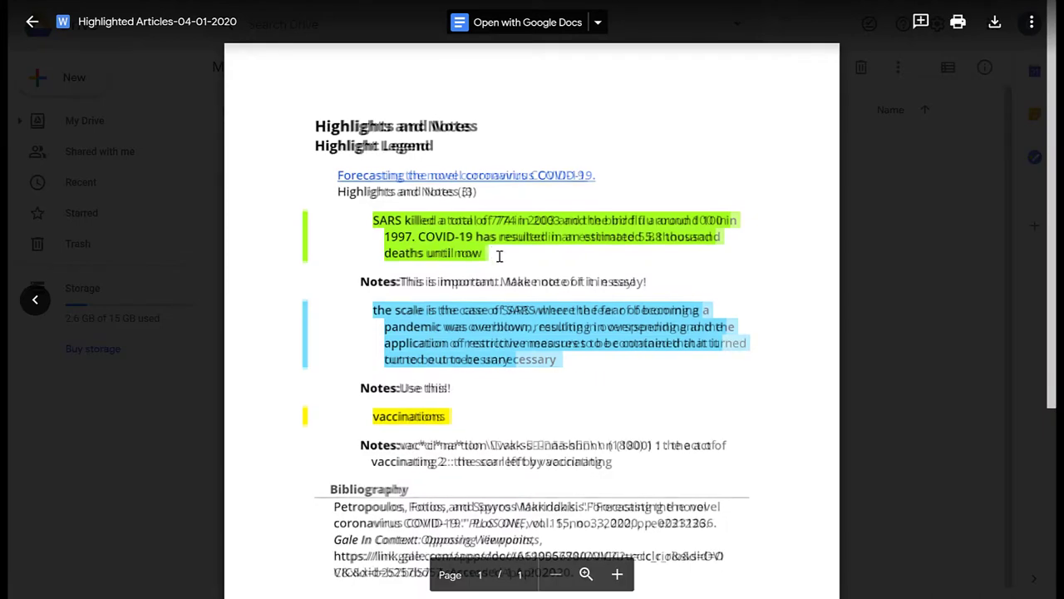
pyautogui.scroll(-3, 441, 243)
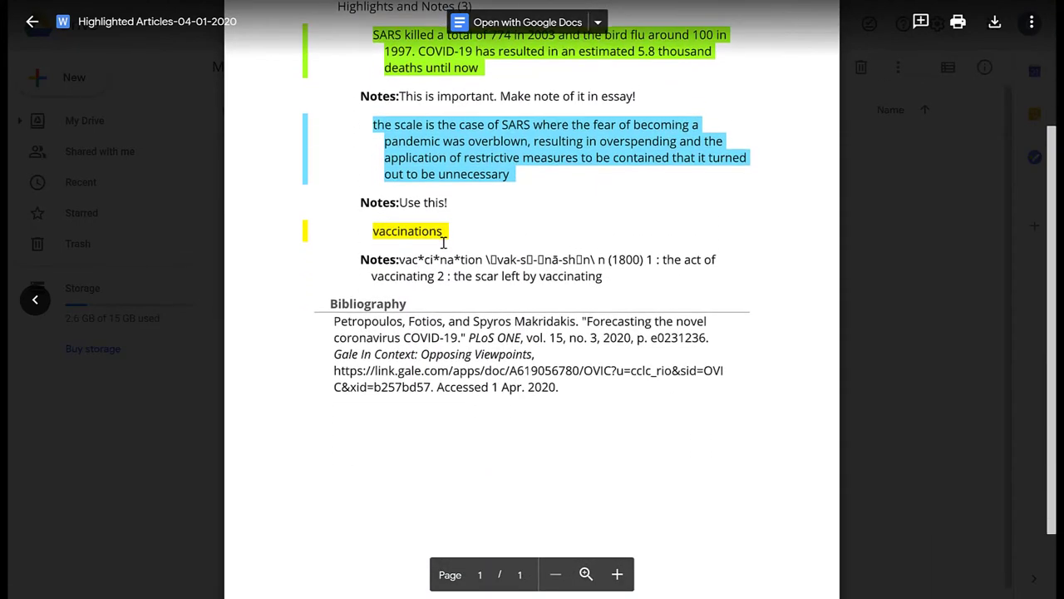
pyautogui.scroll(3, 442, 238)
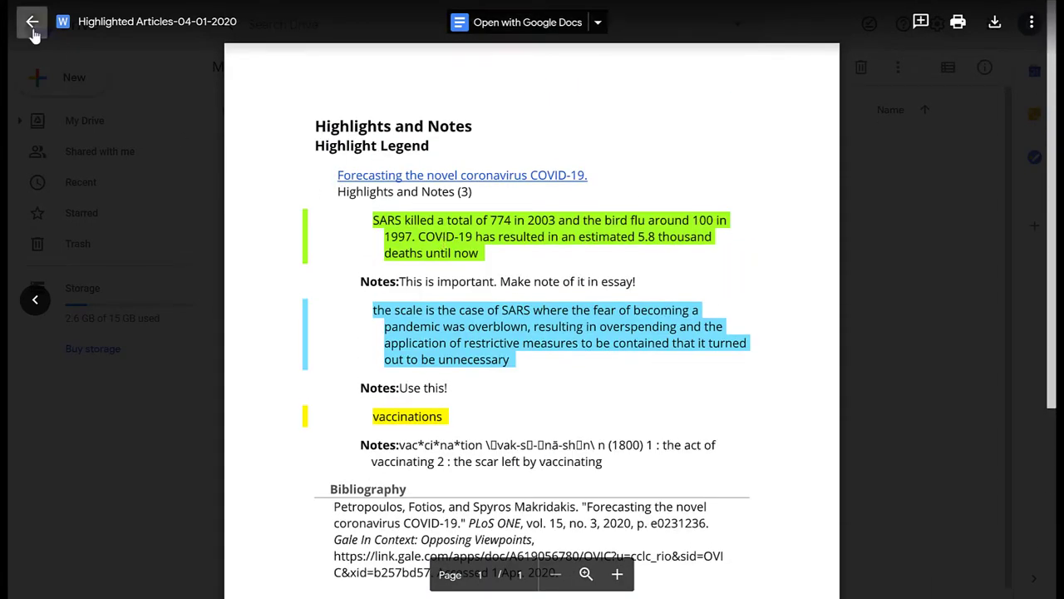
# Step: Close the Drive preview, return to Gale's Highlights and Notes page, and view the form for emailing the document, closing it unsent
pyautogui.click(32, 24)
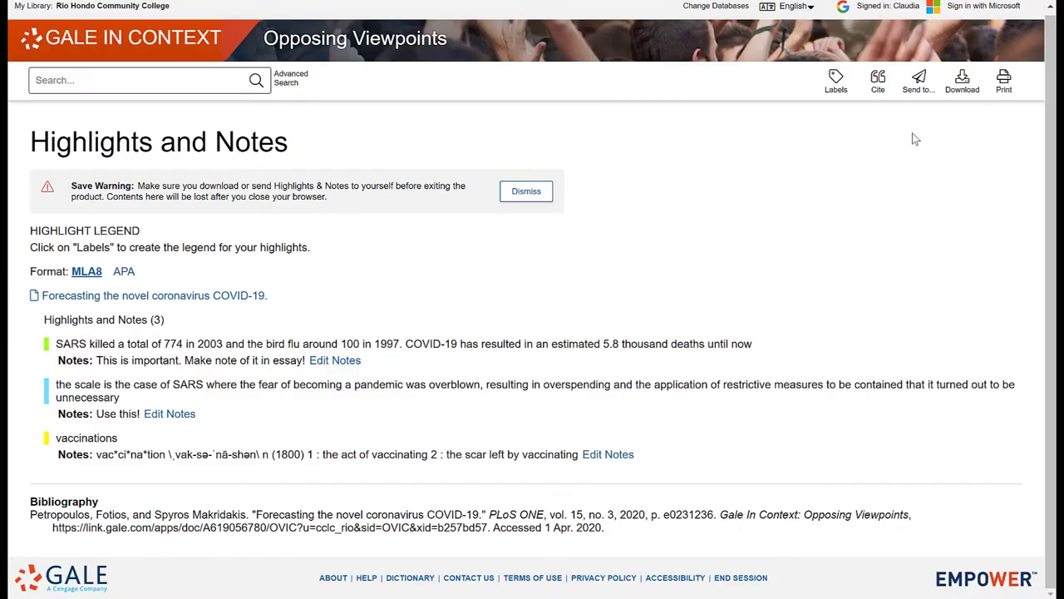
pyautogui.click(919, 83)
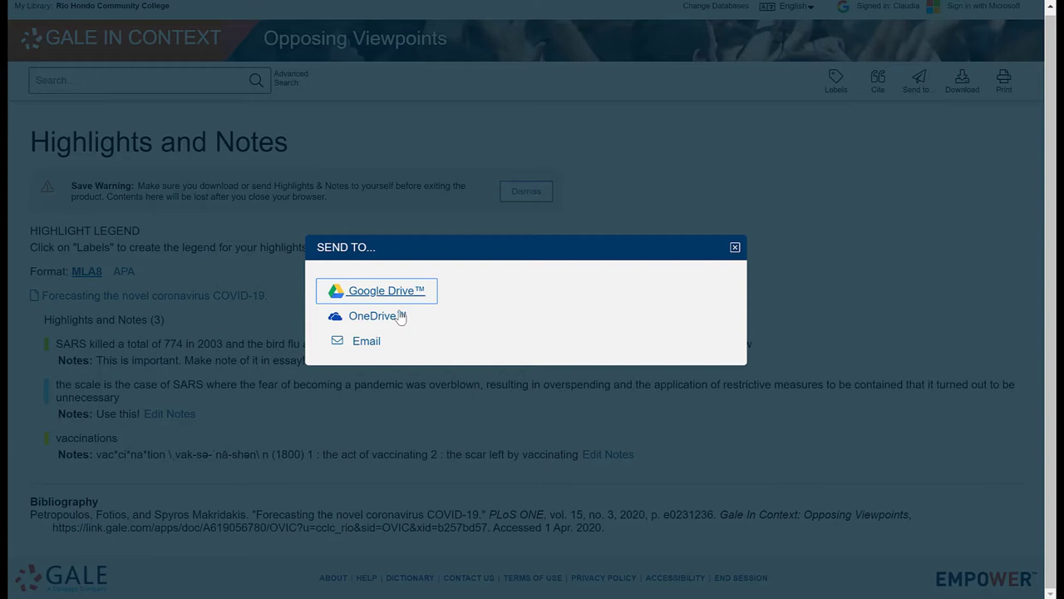
pyautogui.click(366, 342)
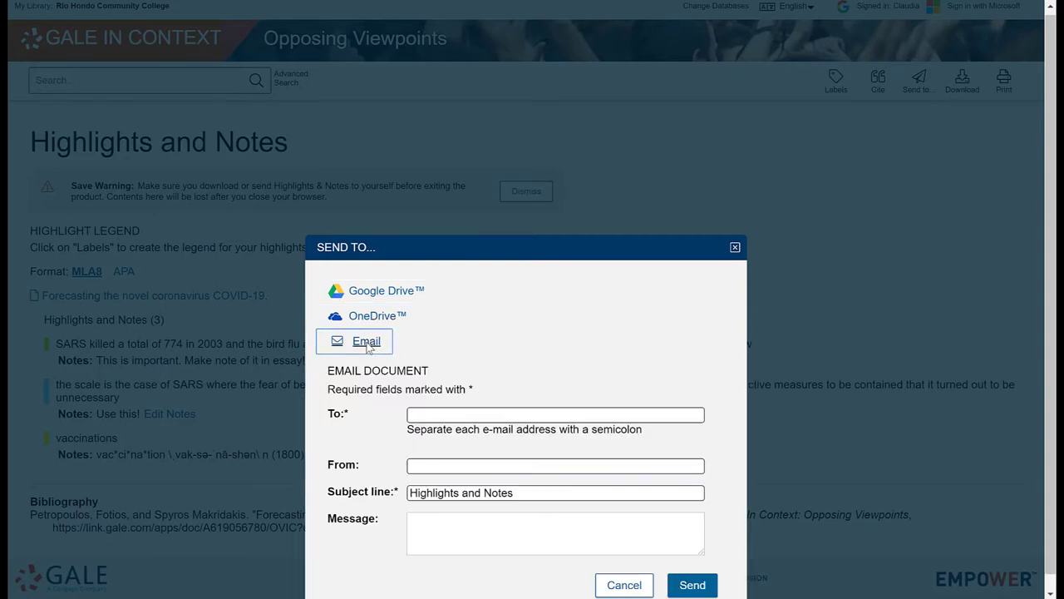
pyautogui.scroll(-1, 518, 397)
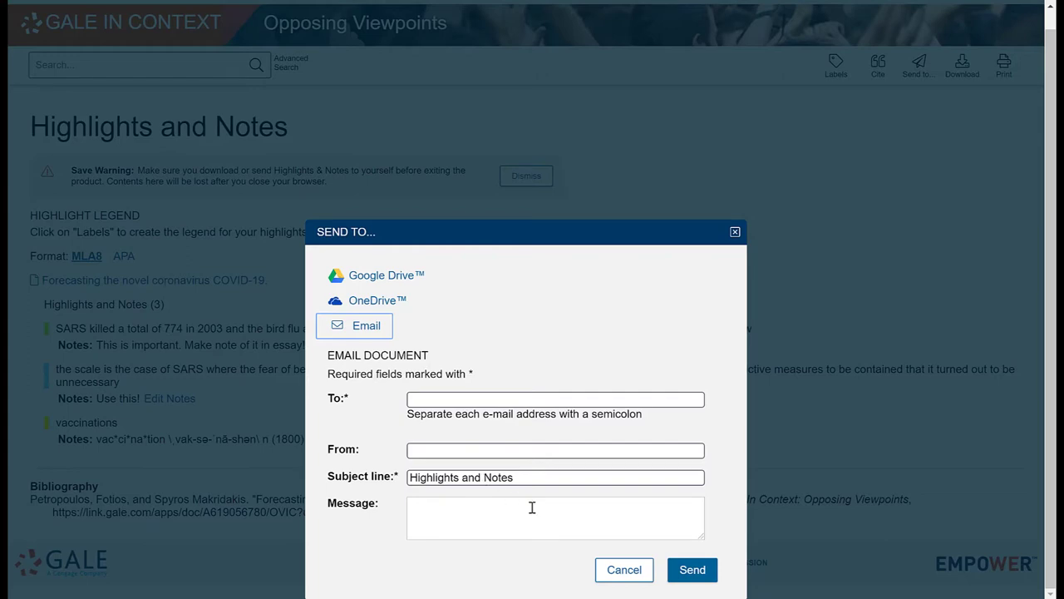
pyautogui.click(735, 232)
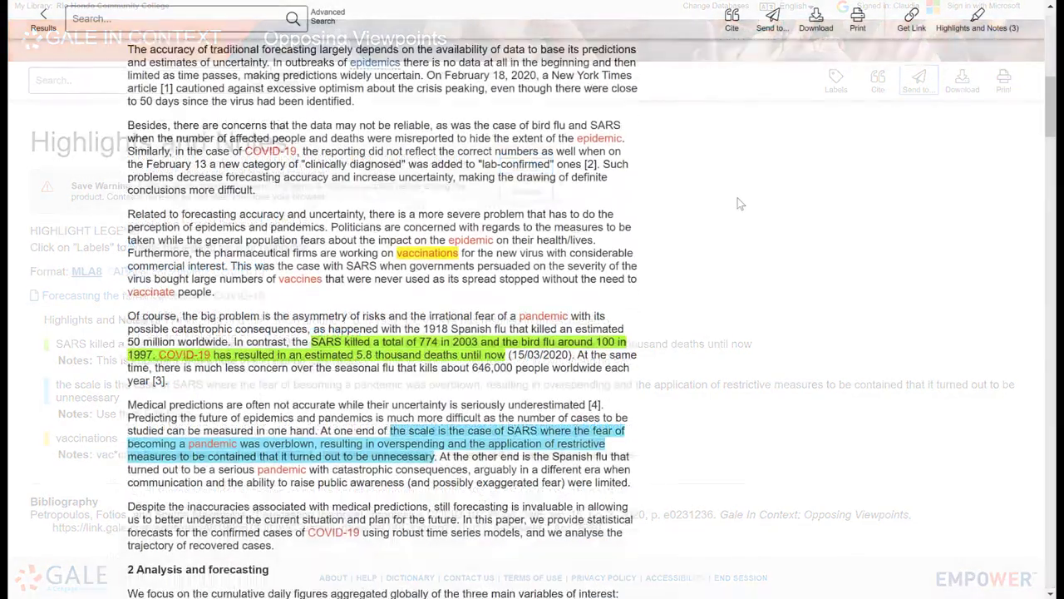
# Step: Send the full highlighted article "Forecasting the novel coronavirus COVID-19." from its article page to Google Drive and dismiss the completion message
pyautogui.scroll(-1, 740, 203)
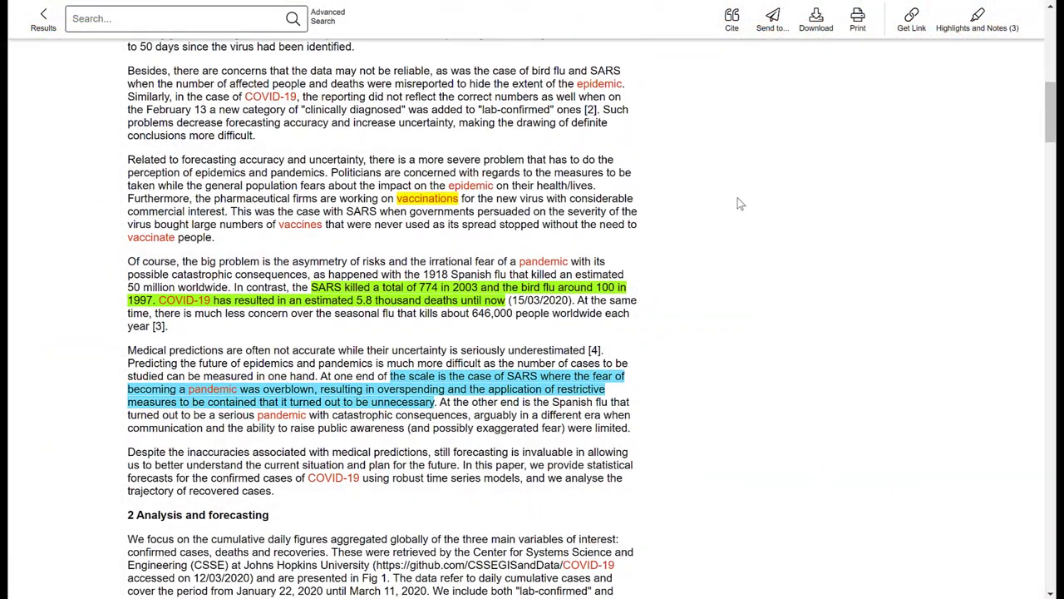
pyautogui.scroll(-1, 740, 203)
pyautogui.scroll(3, 740, 203)
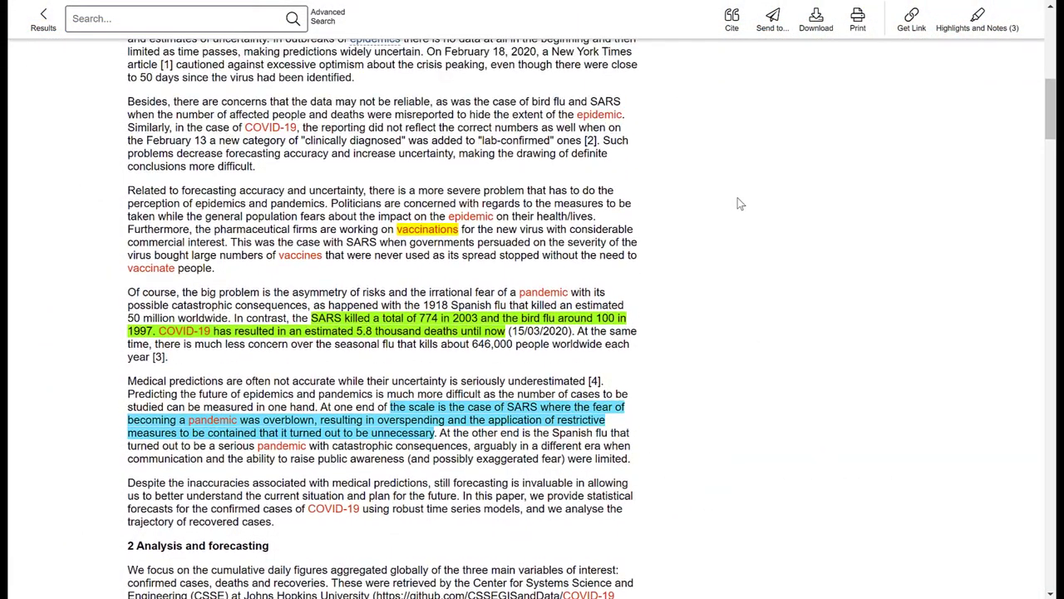
pyautogui.scroll(2, 740, 204)
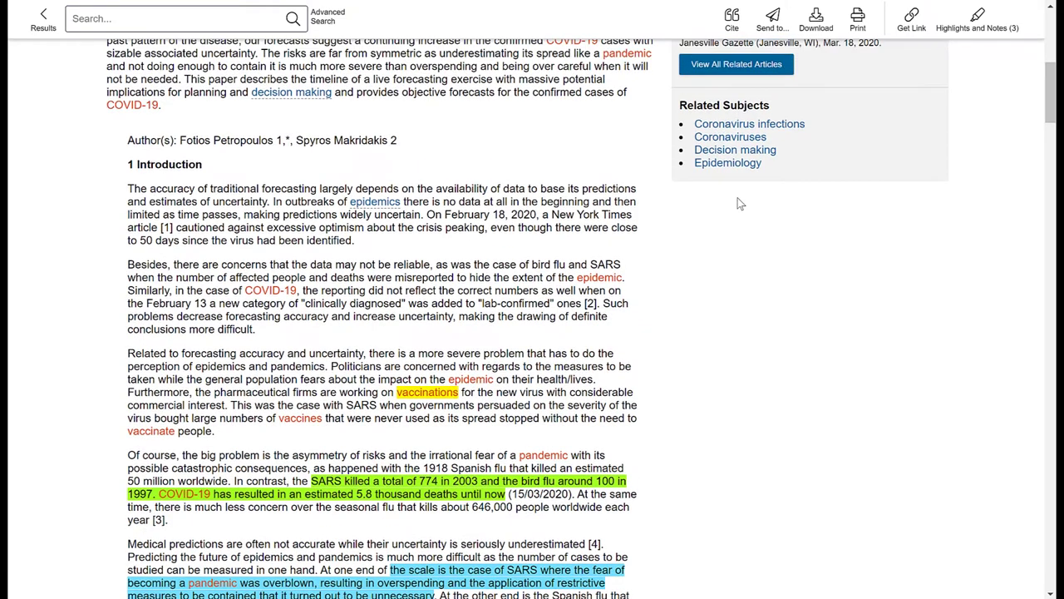
pyautogui.scroll(5, 741, 204)
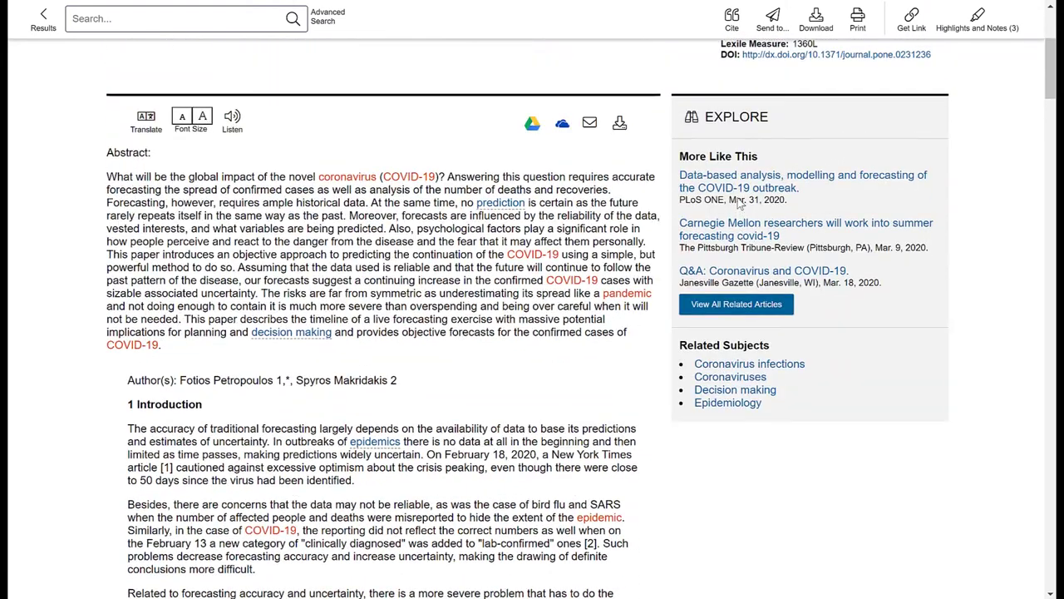
pyautogui.scroll(1, 640, 197)
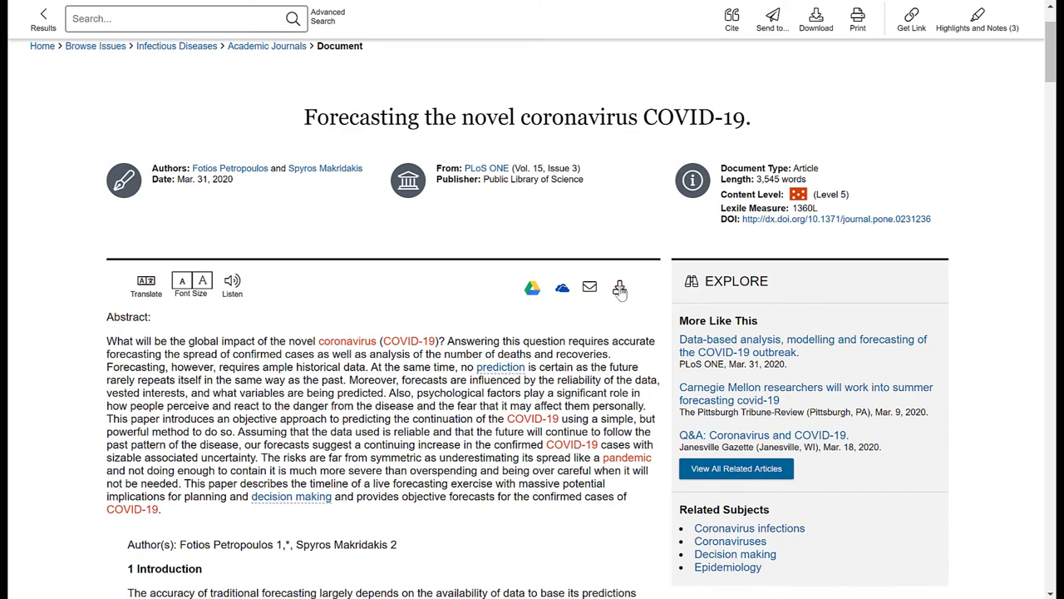
pyautogui.click(533, 291)
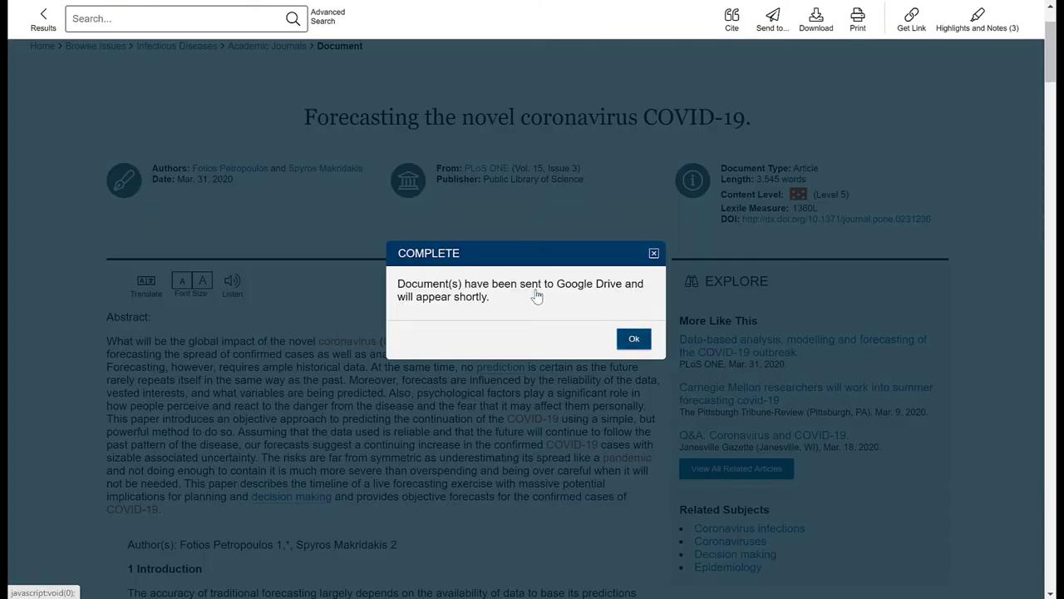
pyautogui.click(632, 339)
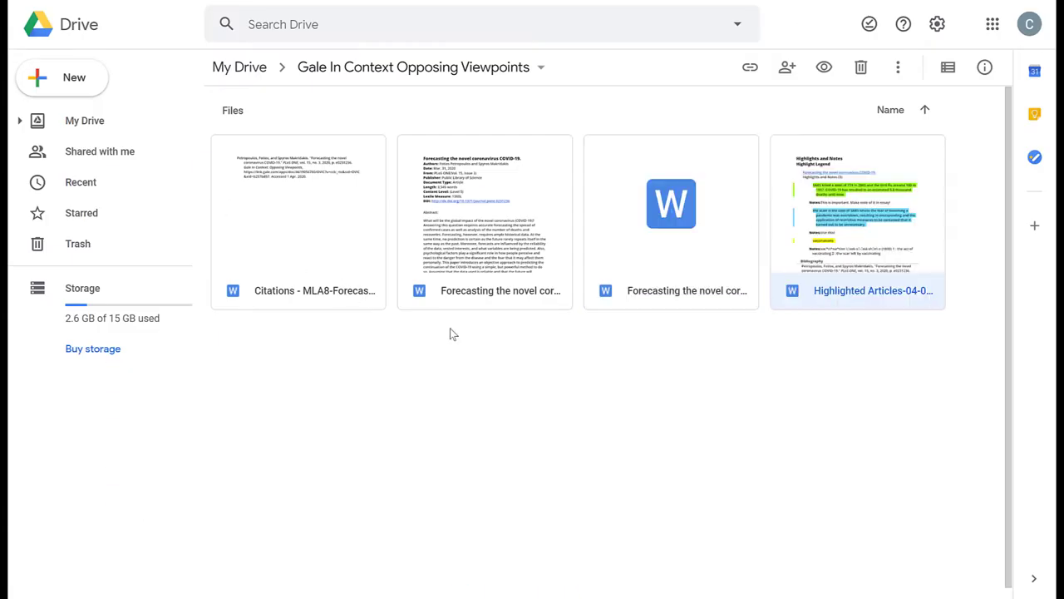
# Step: In Google Drive, open the newly sent copy of "Forecasting the novel coronavirus COVID-19." and review its highlighted passages through to the end
pyautogui.doubleClick(666, 239)
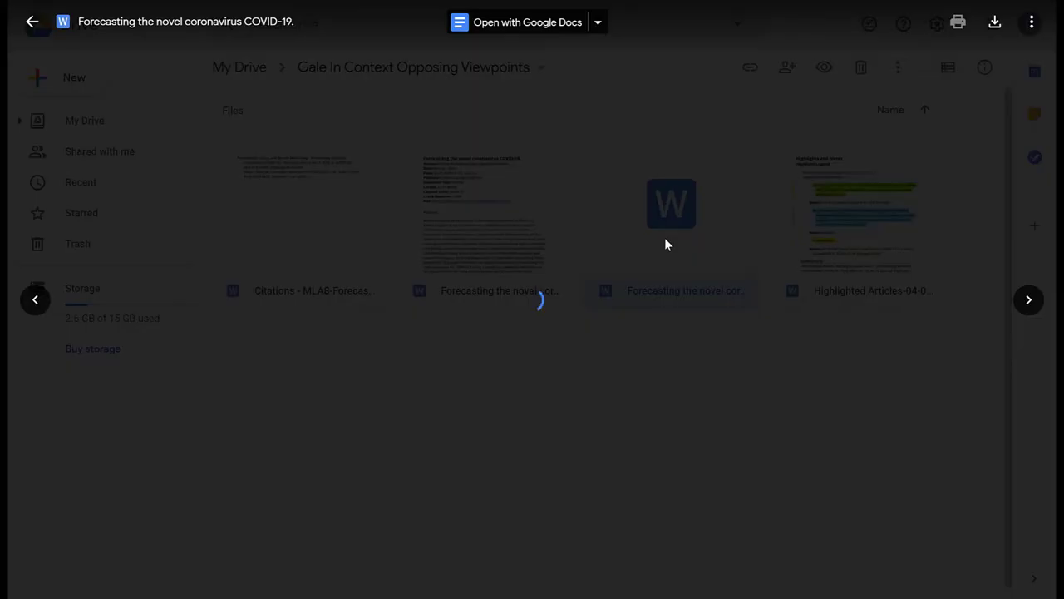
pyautogui.scroll(-5, 558, 227)
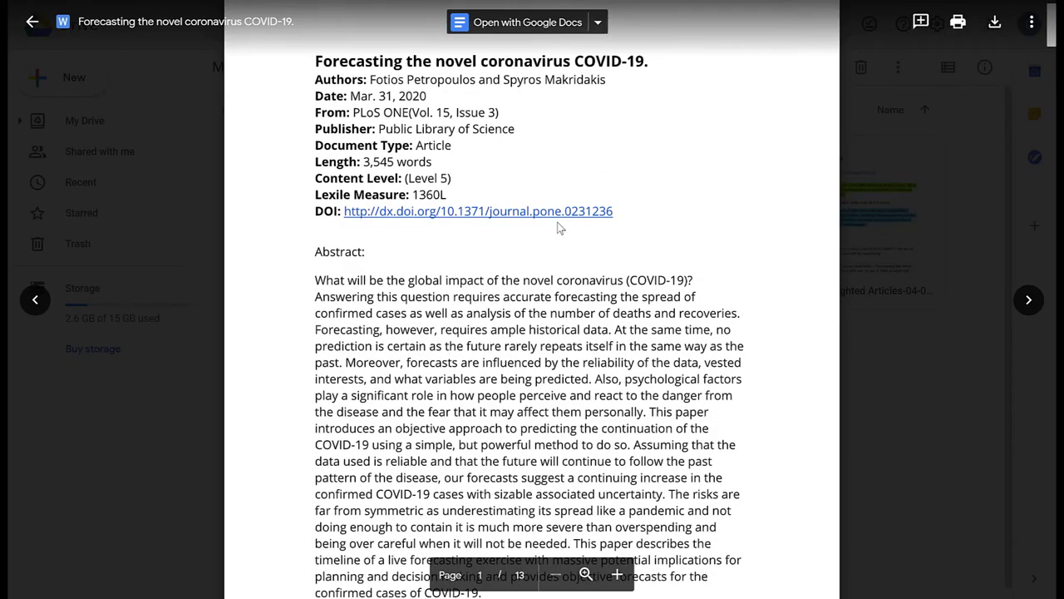
pyautogui.scroll(-10, 558, 227)
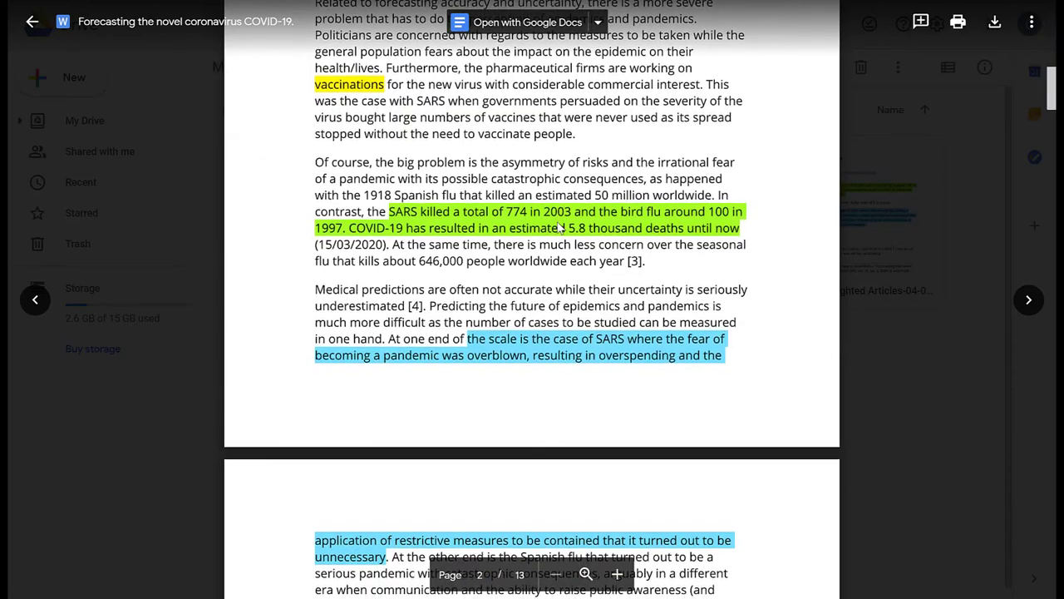
pyautogui.scroll(-4, 558, 227)
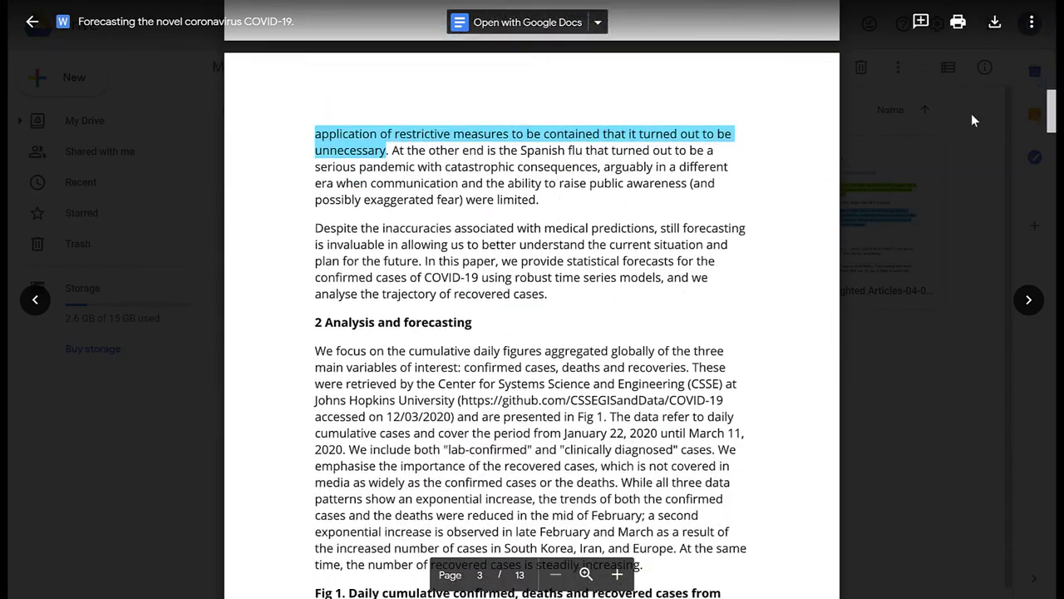
pyautogui.moveTo(1052, 103); pyautogui.dragTo(1051, 544)
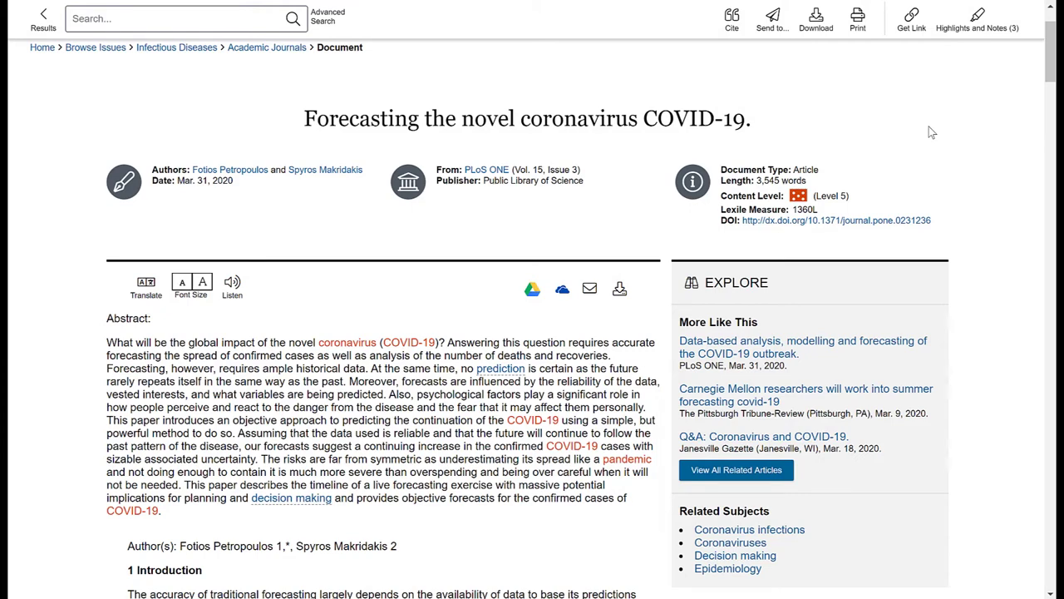
# Step: Return from the Gale article to the Academic Journals results, and from there to the Infectious Diseases topic page
pyautogui.scroll(-1, 929, 129)
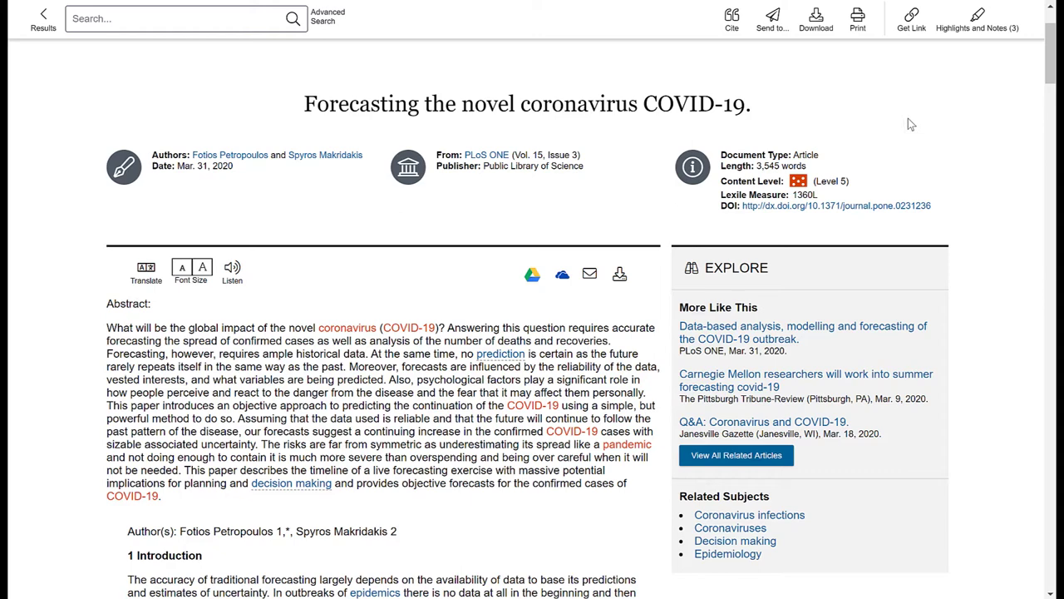
pyautogui.scroll(1, 910, 124)
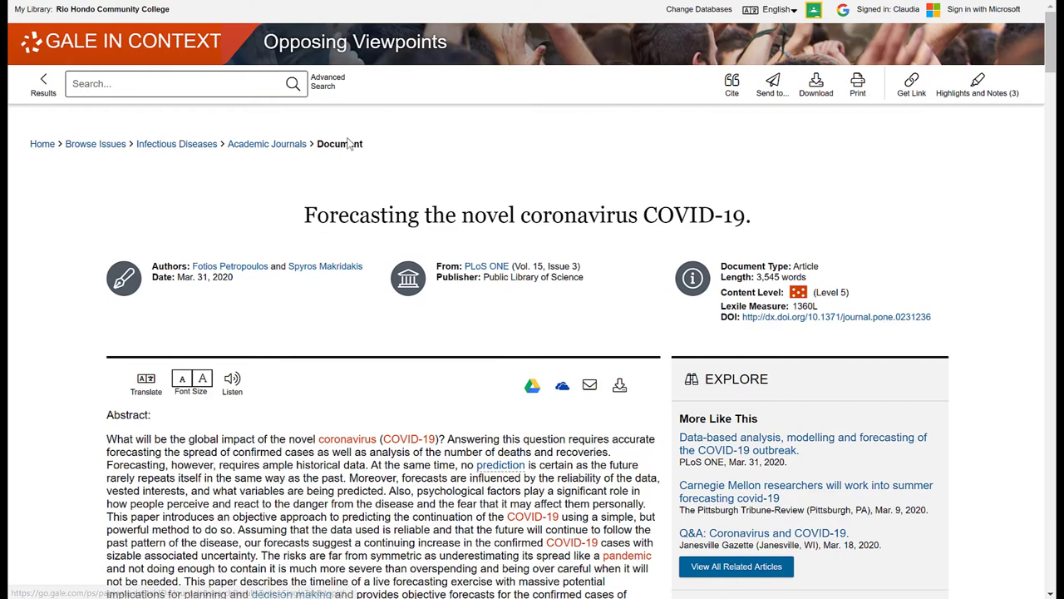
pyautogui.click(285, 146)
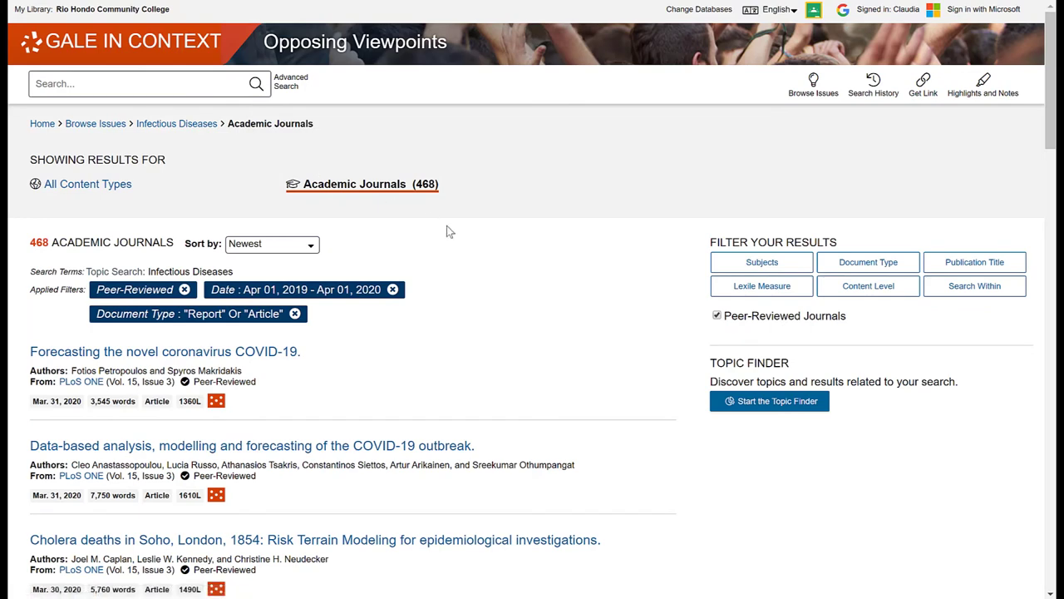
pyautogui.scroll(-1, 553, 316)
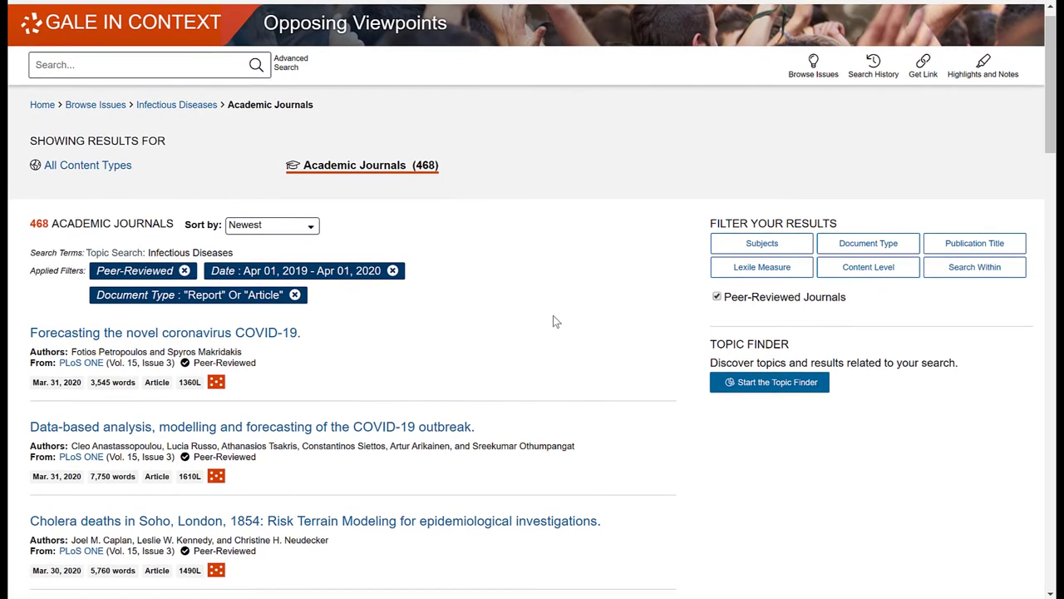
pyautogui.scroll(1, 553, 317)
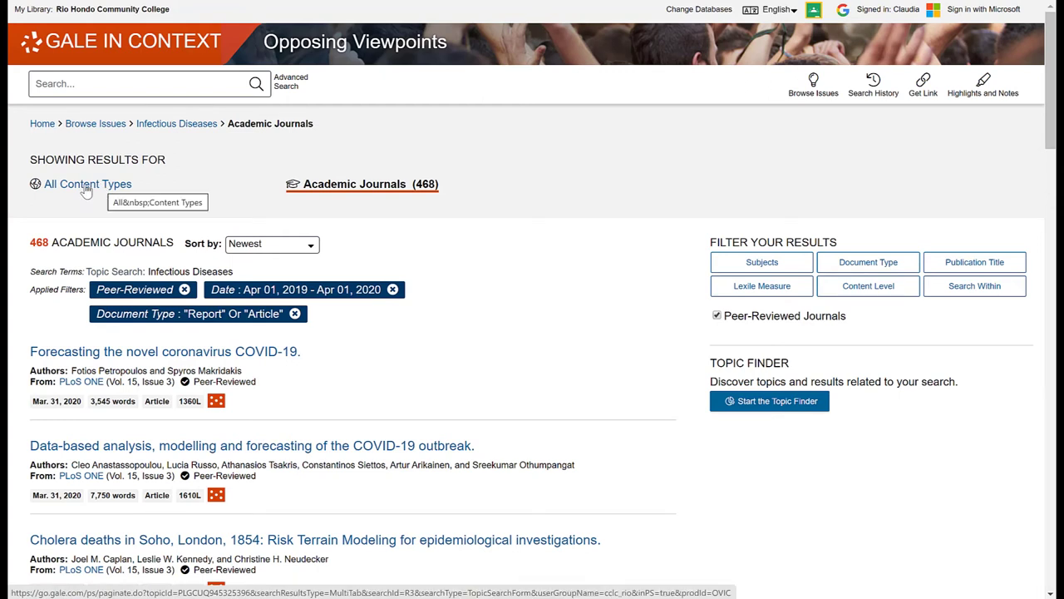
pyautogui.click(168, 125)
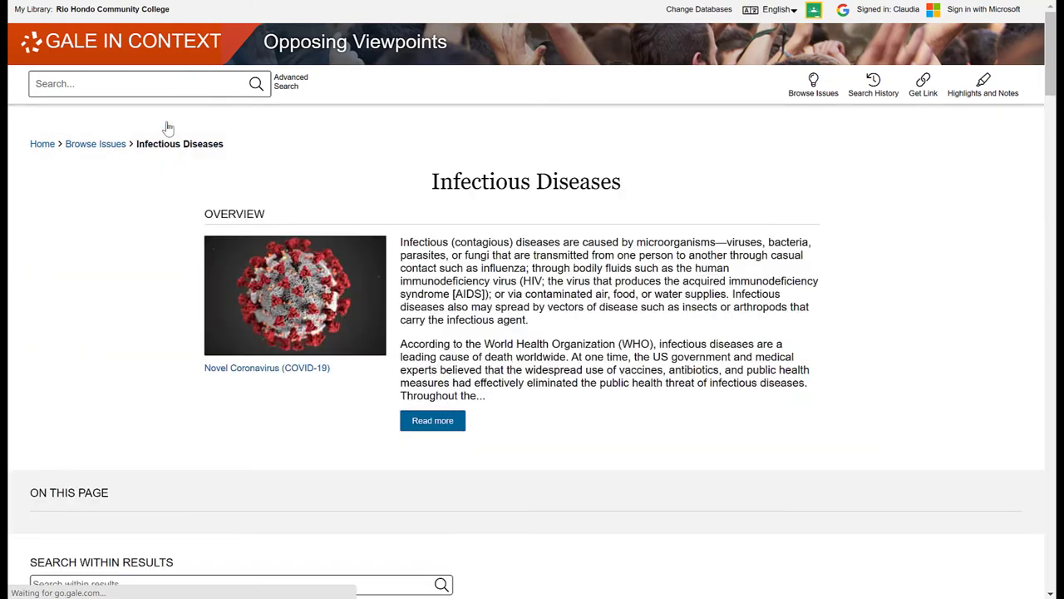
# Step: Examine the Infectious Diseases page's overview, list of content types, Featured Viewpoints and Academic Journals sections
pyautogui.scroll(-4, 650, 246)
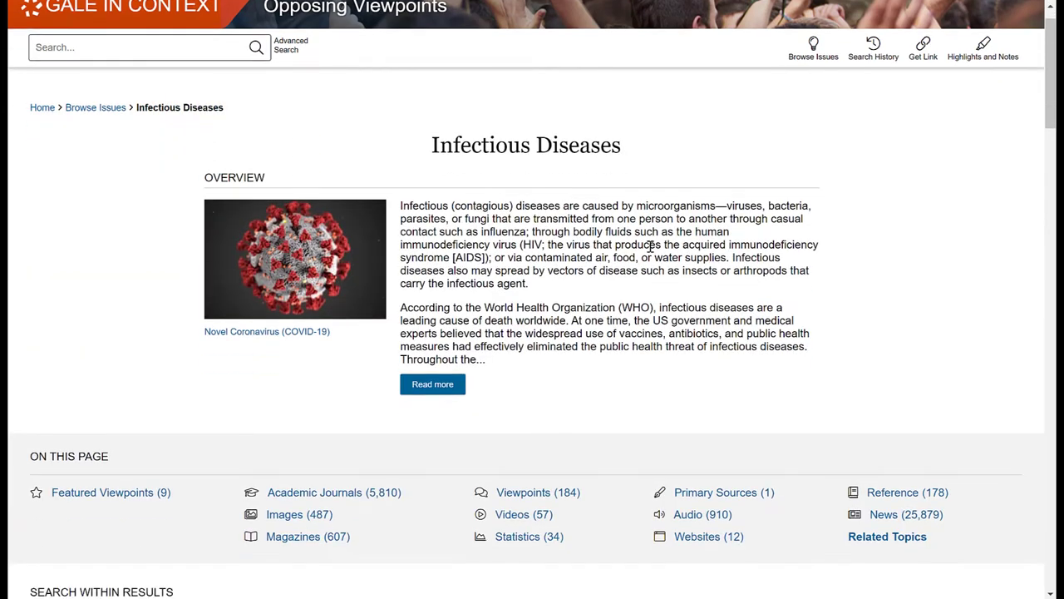
pyautogui.scroll(-1, 650, 246)
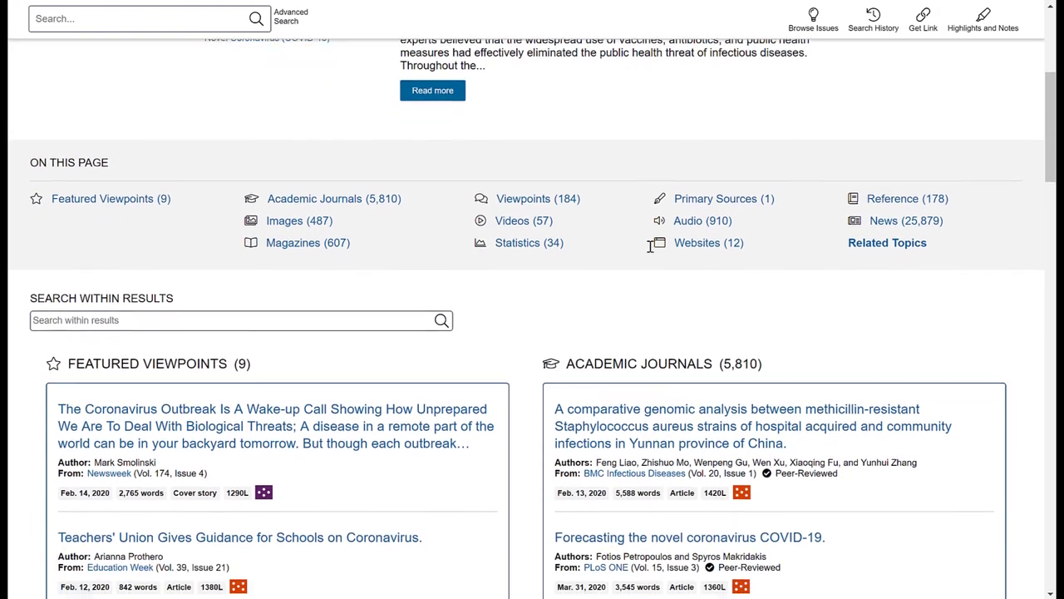
pyautogui.scroll(-1, 513, 279)
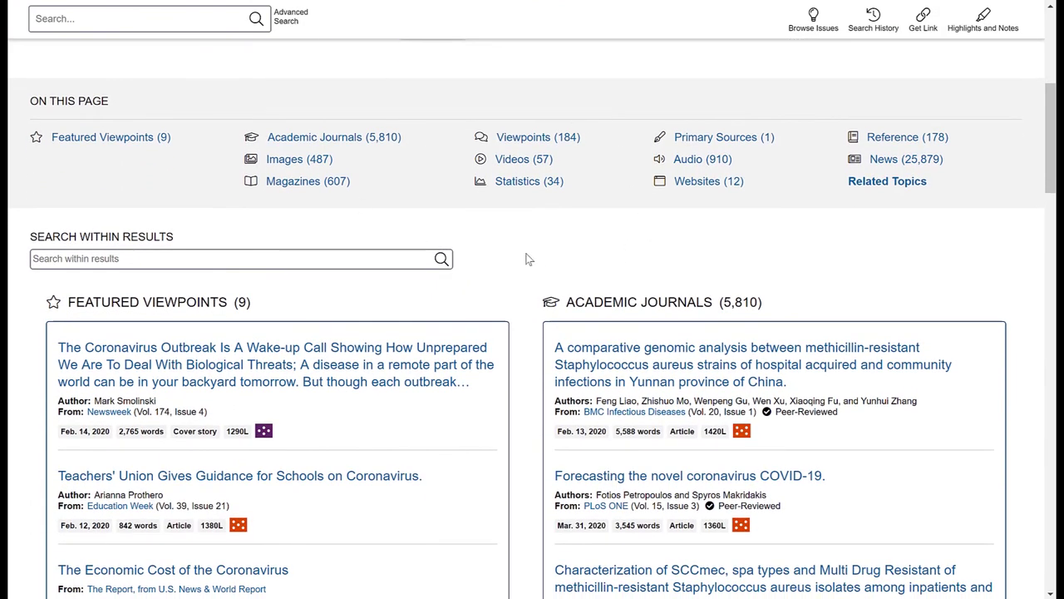
pyautogui.scroll(-1, 529, 260)
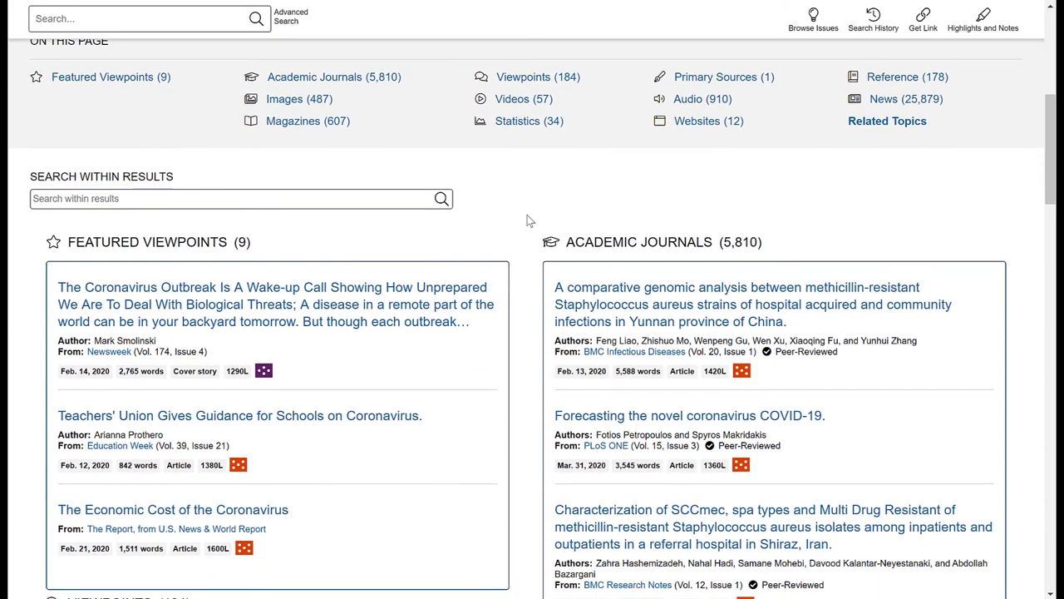
pyautogui.scroll(-1, 529, 220)
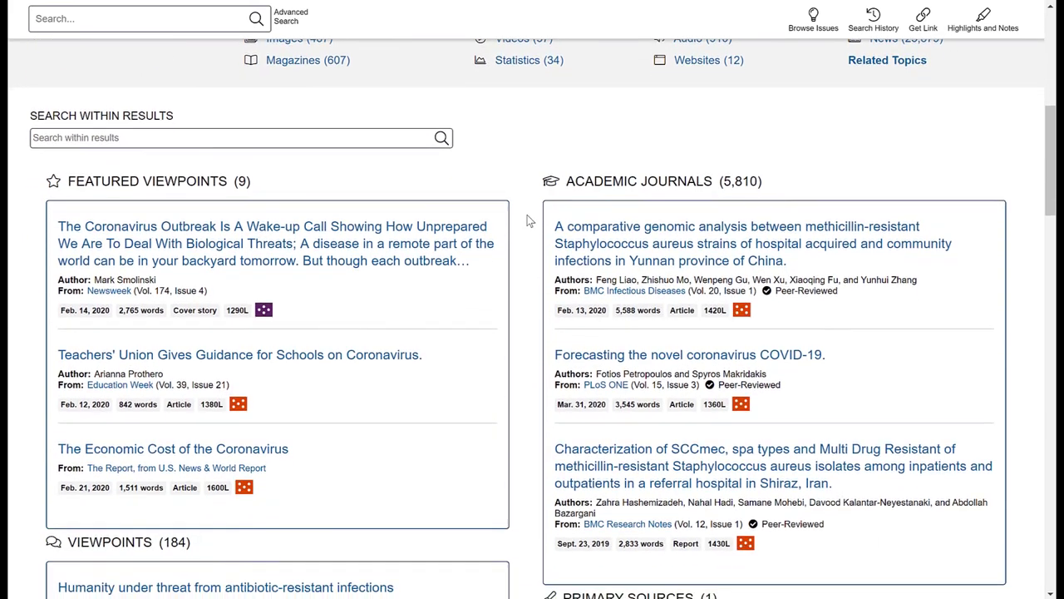
pyautogui.scroll(-2, 529, 220)
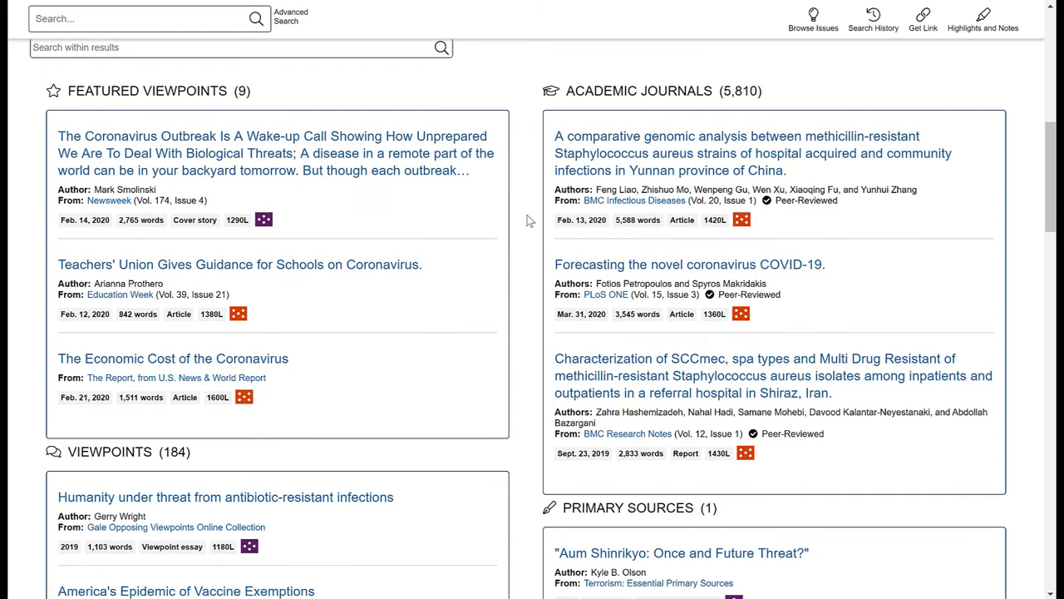
pyautogui.scroll(-1, 529, 220)
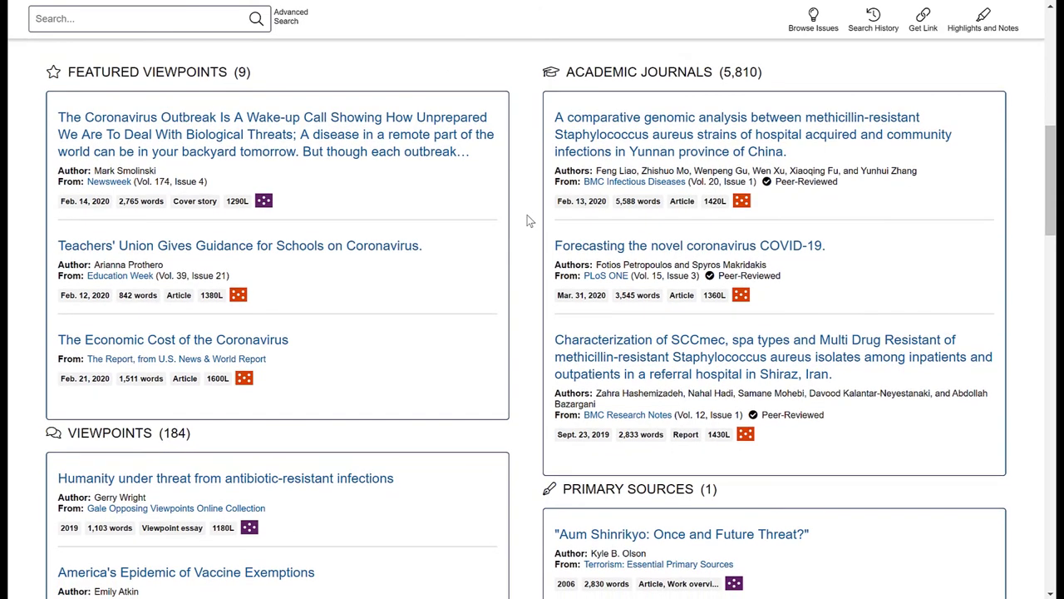
pyautogui.scroll(3, 529, 221)
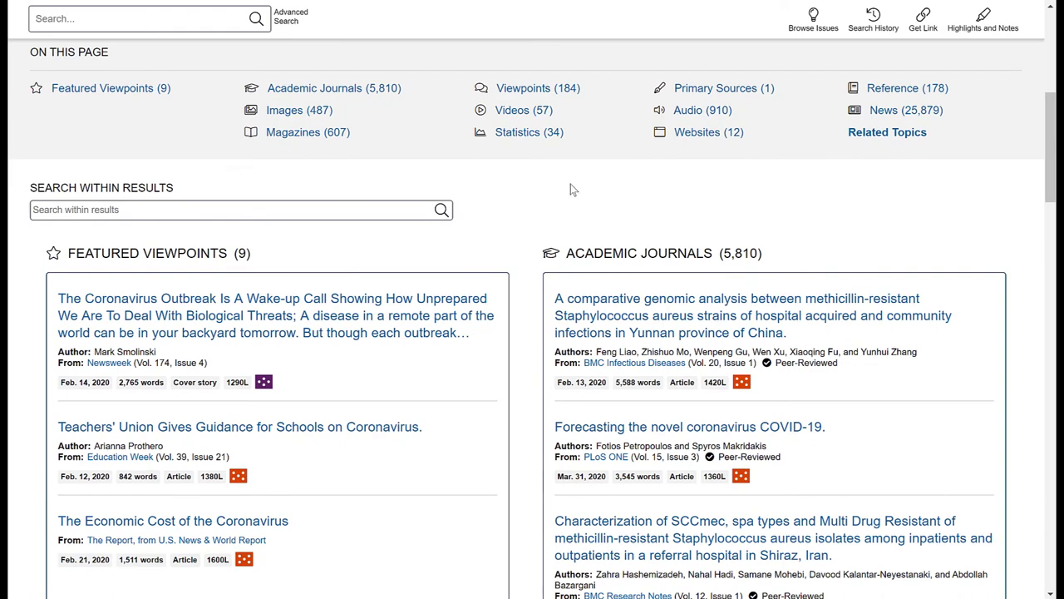
# Step: Examine the remaining Infectious Diseases sections, from Viewpoints, Images and Audio to News, Statistics, Magazines, Websites and Related Topics
pyautogui.scroll(-3, 521, 238)
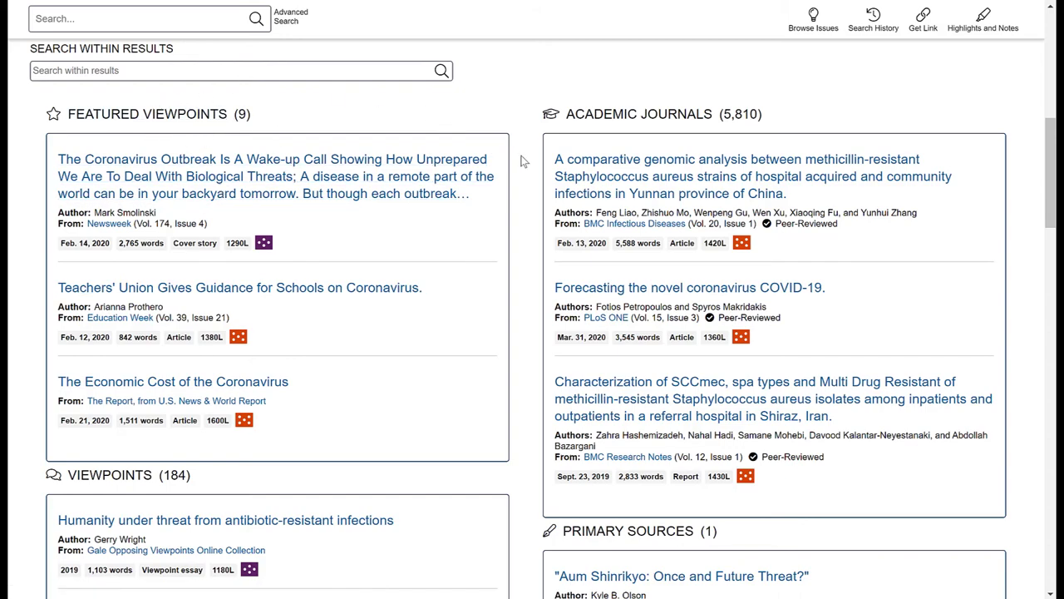
pyautogui.scroll(-5, 526, 164)
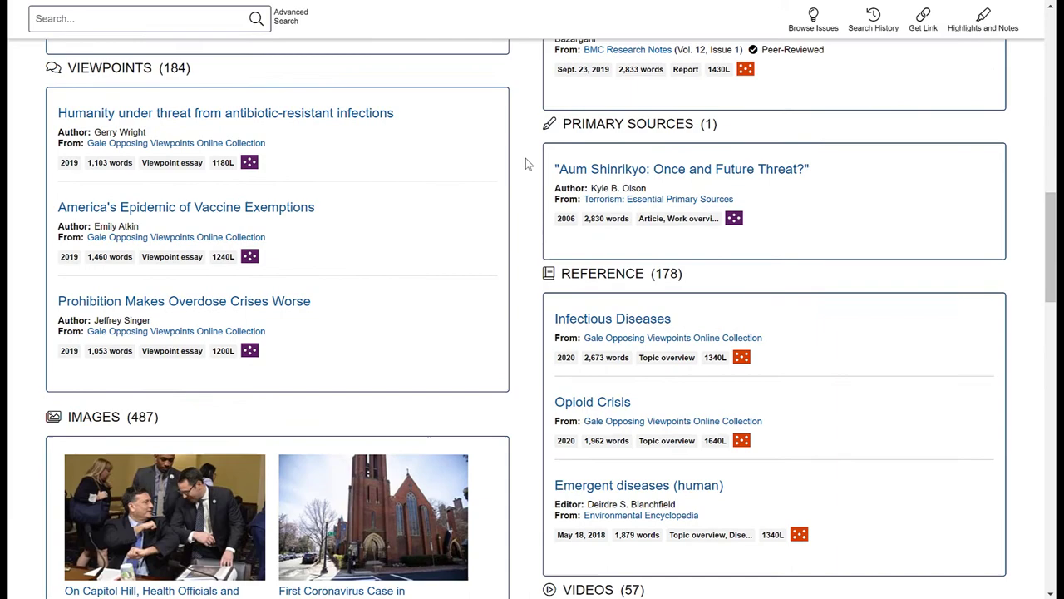
pyautogui.scroll(-4, 526, 164)
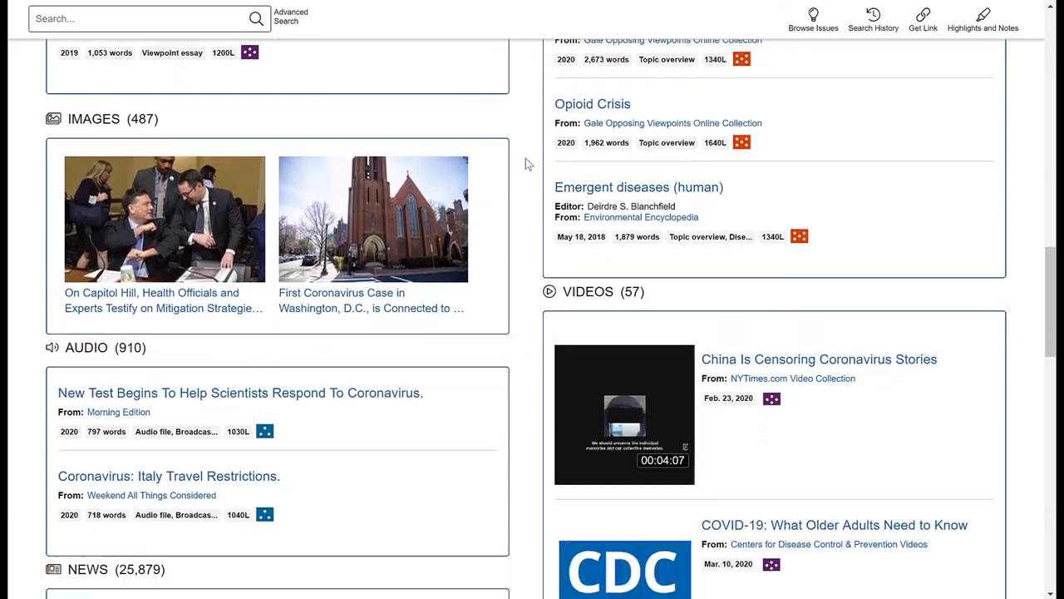
pyautogui.scroll(-3, 526, 164)
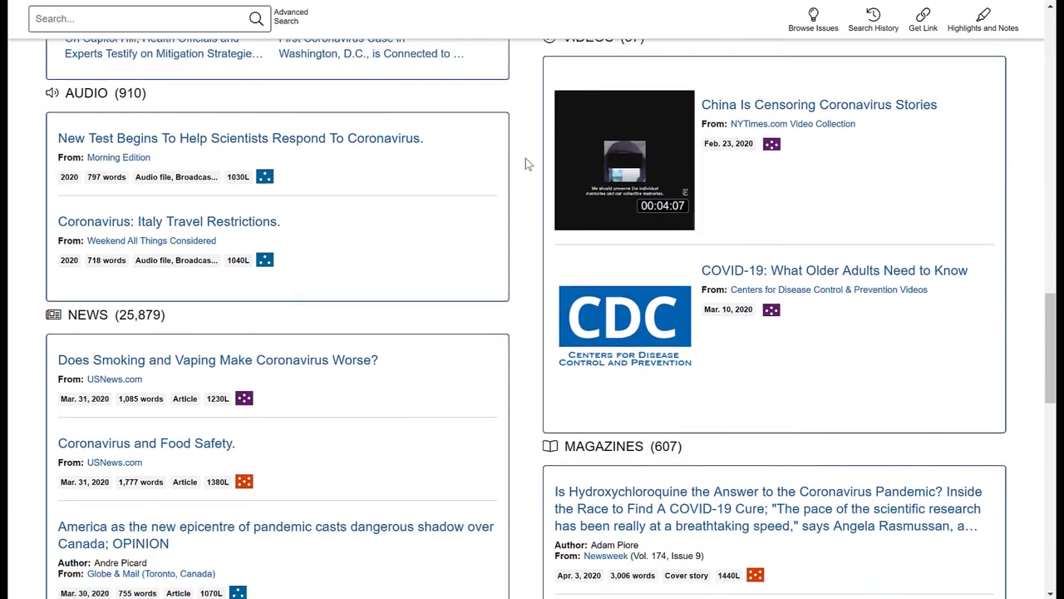
pyautogui.scroll(-4, 526, 164)
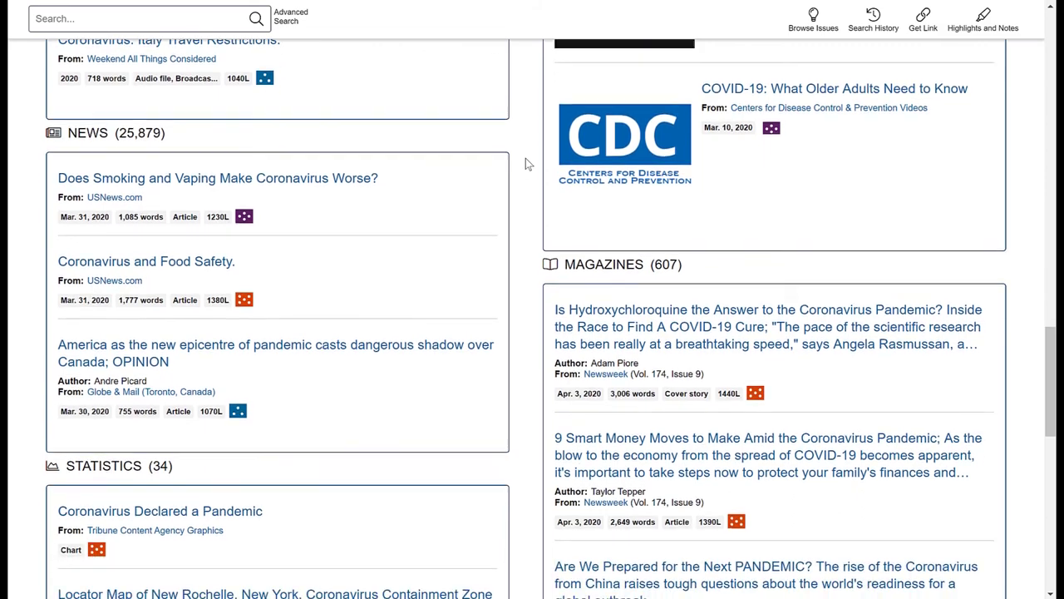
pyautogui.scroll(-4, 526, 164)
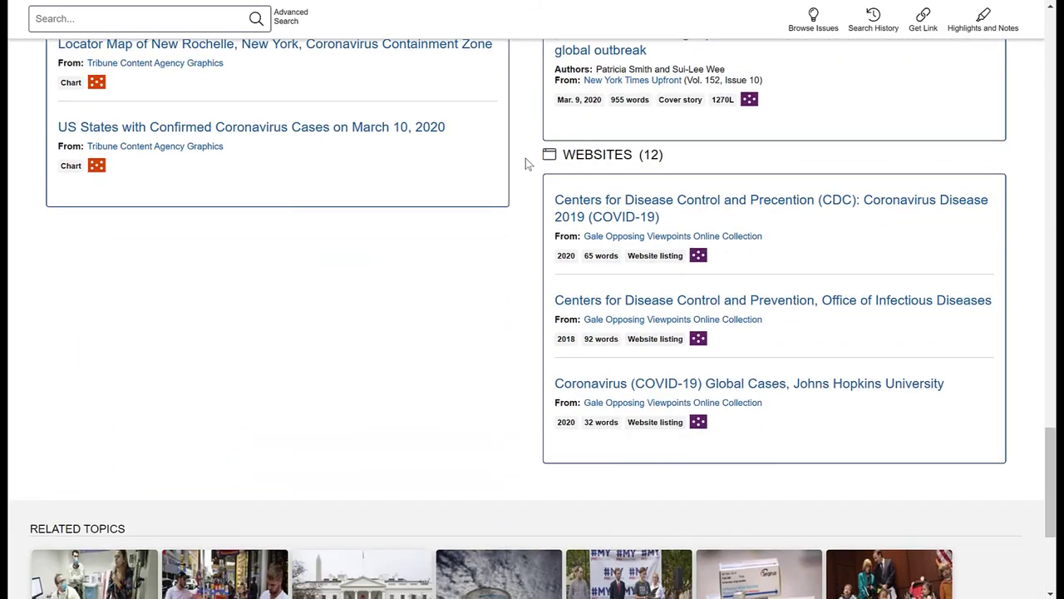
pyautogui.scroll(-1, 525, 164)
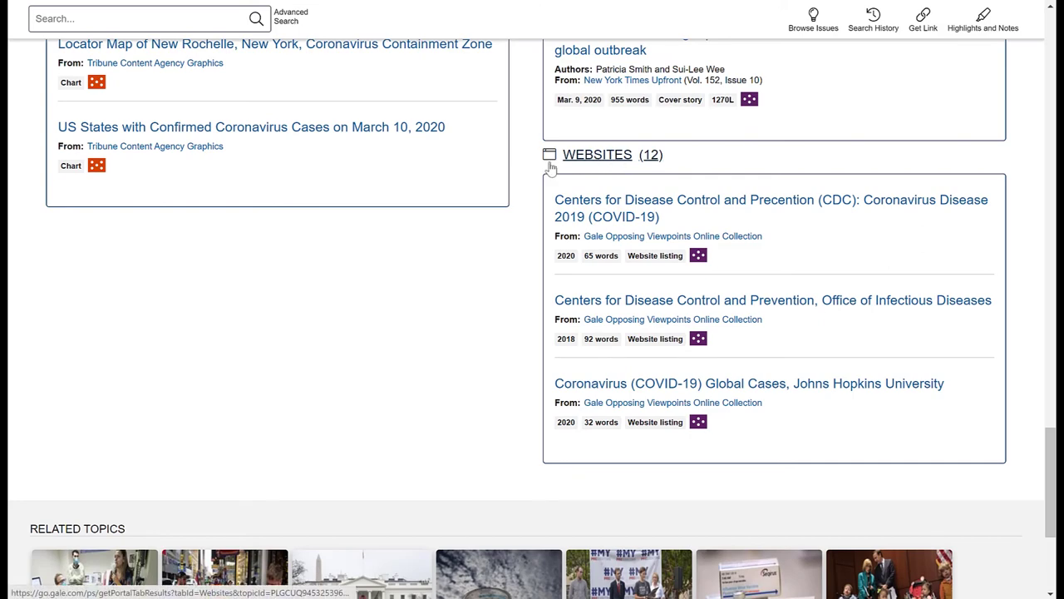
pyautogui.scroll(5, 531, 166)
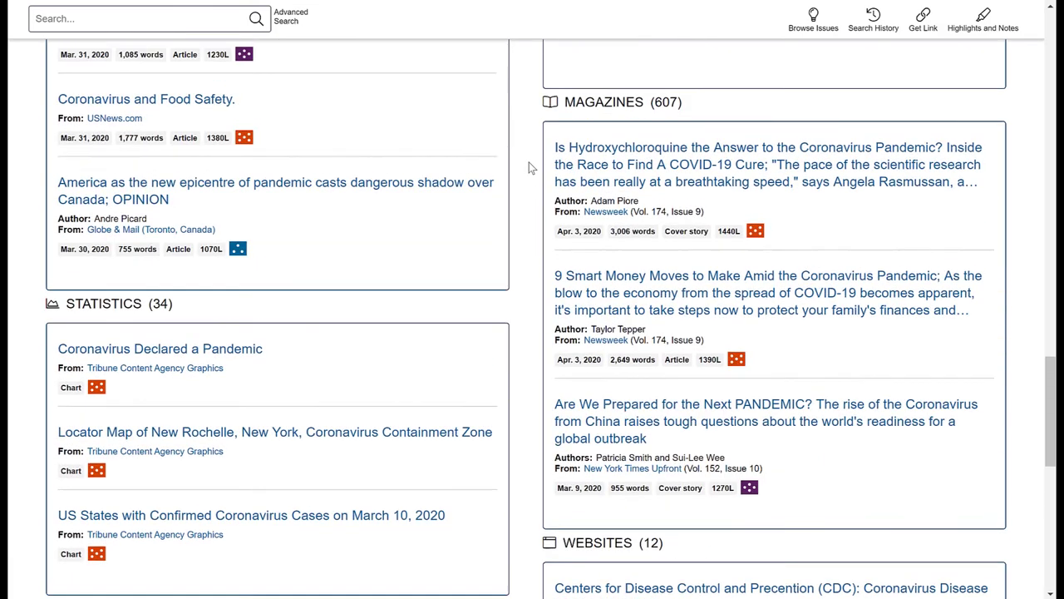